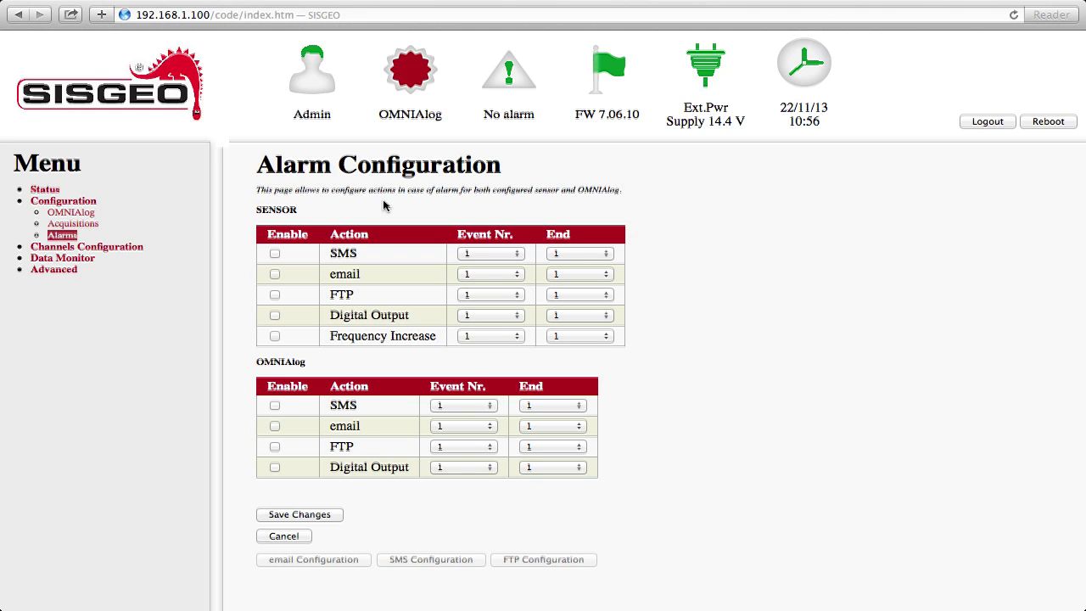
Expand the Advanced entry in the Menu sidebar to reveal its settings pages.
{"action": "left_click", "coordinate": [56, 272]}
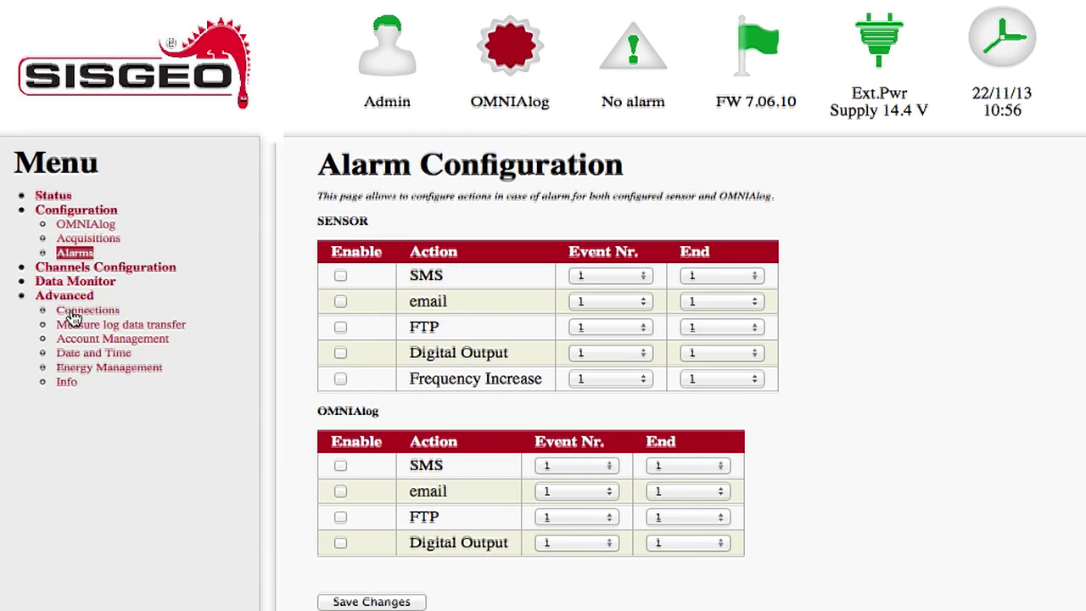
Open Connections and route email and FTP sending through RS-232 (GSM/GPRS Modem).
{"action": "left_click", "coordinate": [72, 317]}
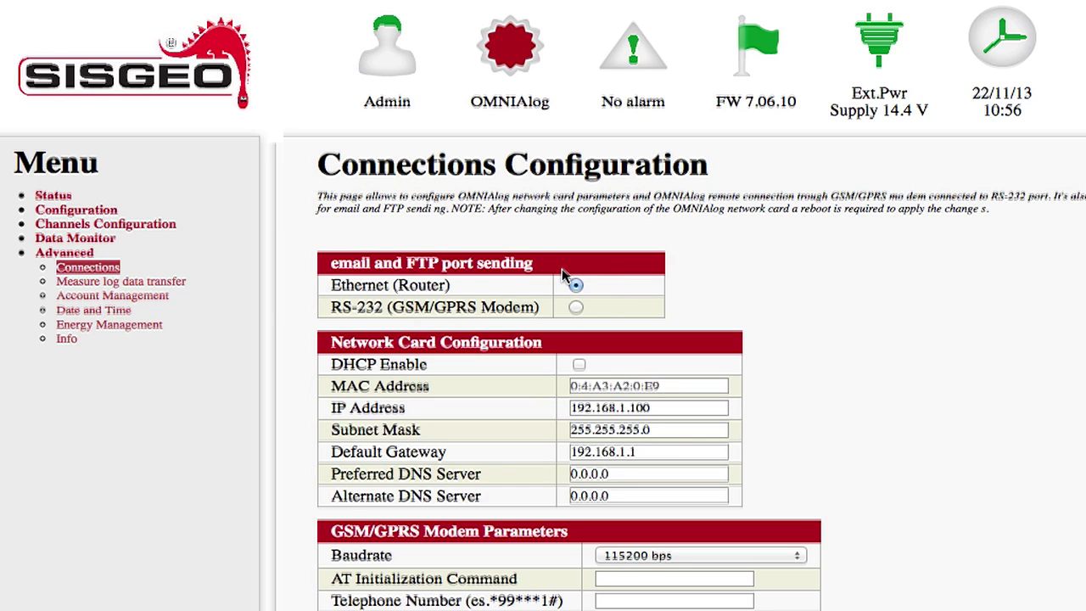
{"action": "left_click", "coordinate": [577, 308]}
{"action": "left_click", "coordinate": [576, 285]}
{"action": "left_click", "coordinate": [577, 308]}
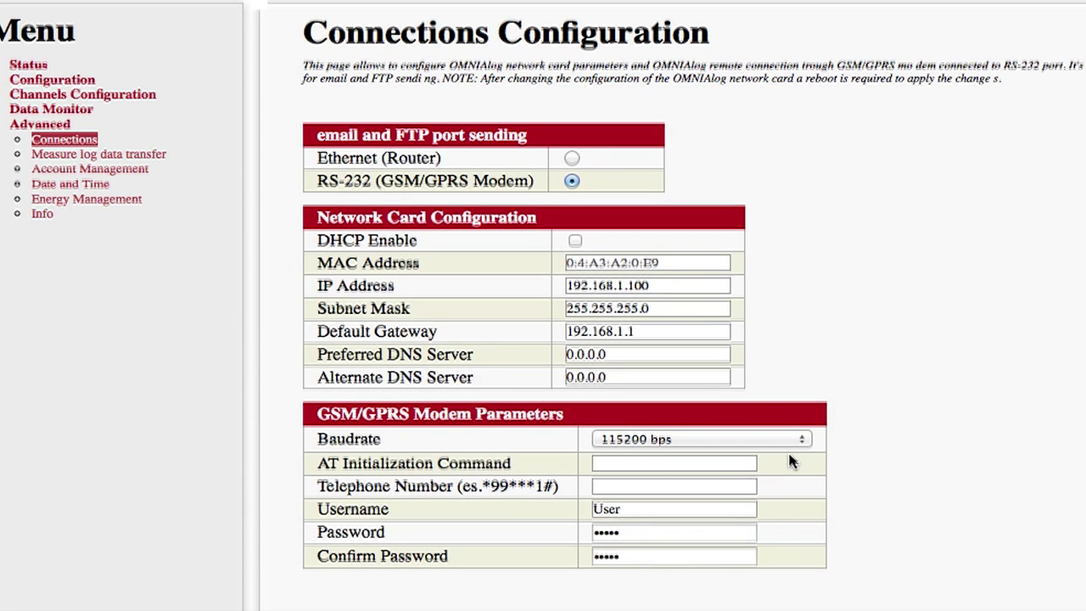
Keep baud rate 115200 bps, set AT command +CGDCONT=1,"IP","web.omnitel.it" and number *99***1#.
{"action": "left_click", "coordinate": [783, 440]}
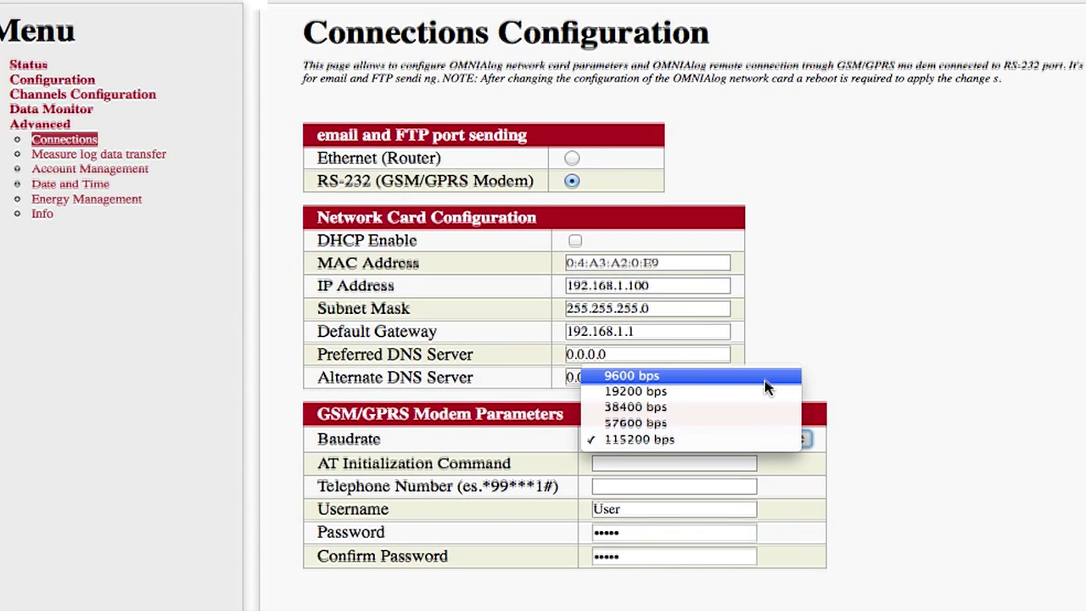
{"action": "left_click", "coordinate": [747, 439]}
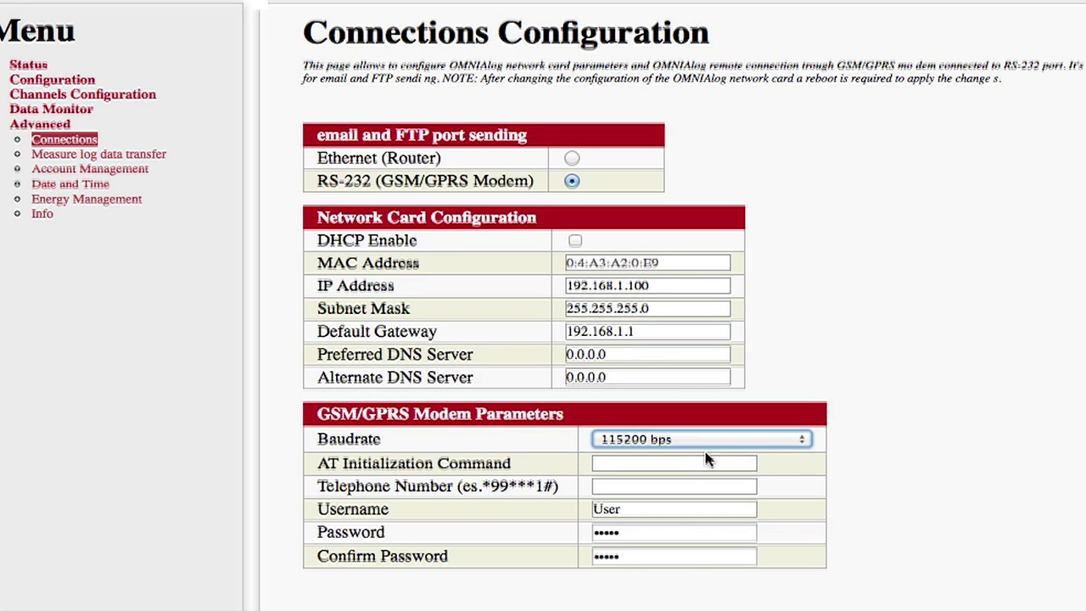
{"action": "left_click", "coordinate": [679, 465]}
{"action": "type", "text": "+CGDCONT=1,\"IP\",\""}
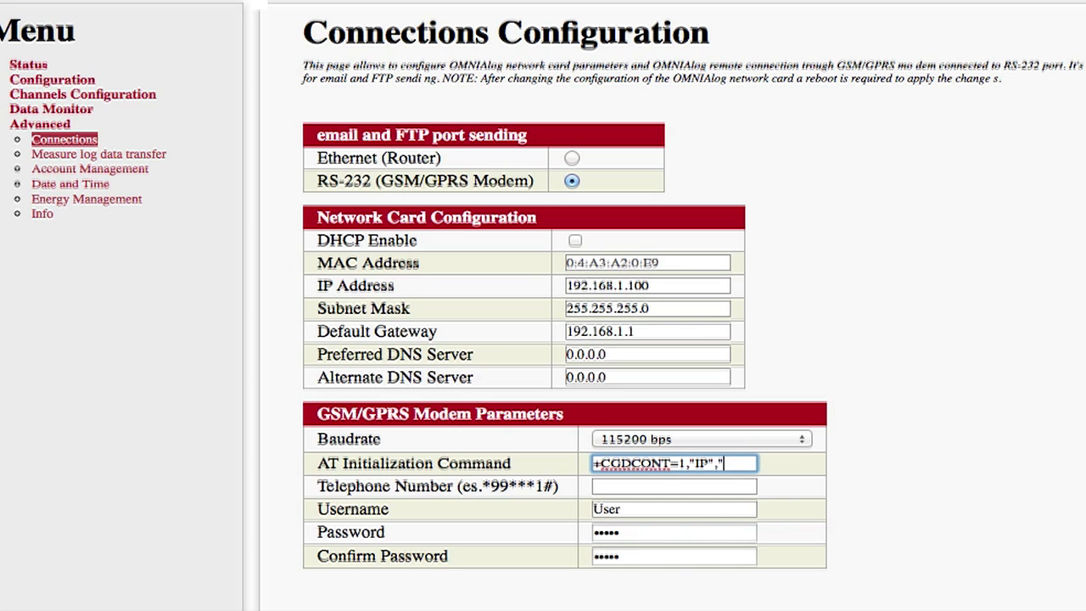
{"action": "type", "text": "web.omnitel.it\""}
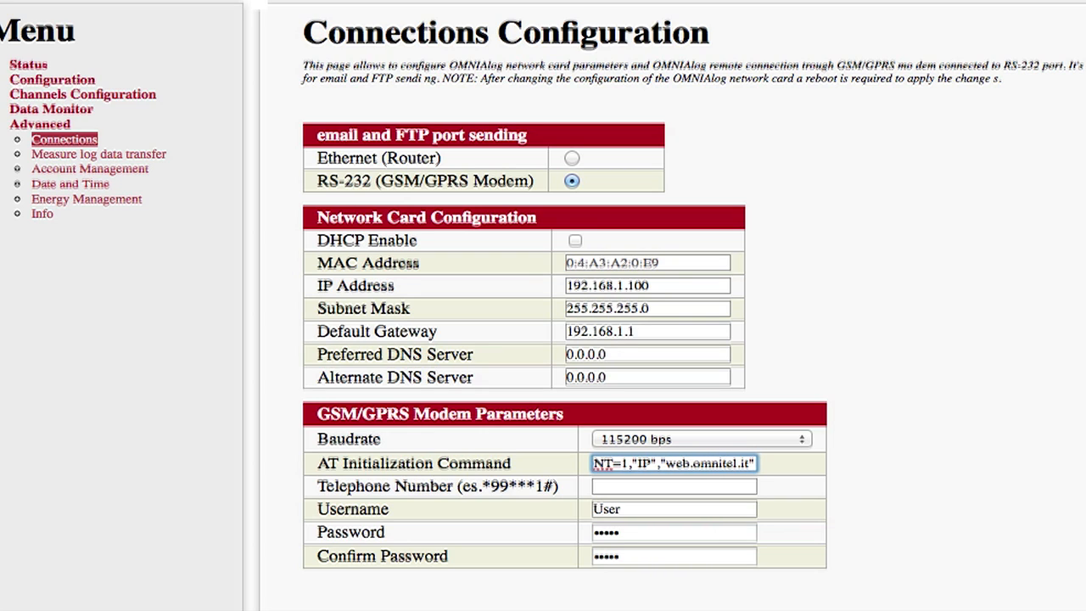
{"action": "left_click", "coordinate": [670, 487]}
{"action": "type", "text": "*99***1#"}
Clear the modem username, password and password confirmation fields.
{"action": "double_click", "coordinate": [661, 507]}
{"action": "key", "text": "BackSpace"}
{"action": "double_click", "coordinate": [651, 529]}
{"action": "key", "text": "BackSpace"}
{"action": "double_click", "coordinate": [635, 558]}
{"action": "key", "text": "BackSpace"}
{"action": "scroll", "coordinate": [635, 558], "scroll_direction": "down", "scroll_amount": 5}
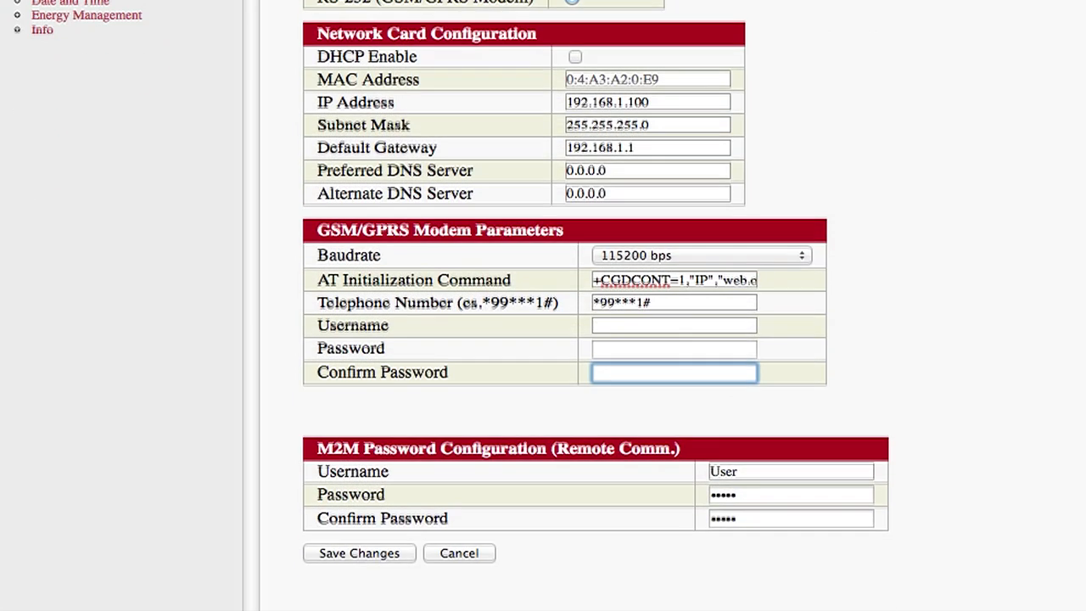
Save the GSM modem connection settings and acknowledge the success alert.
{"action": "left_click", "coordinate": [349, 519]}
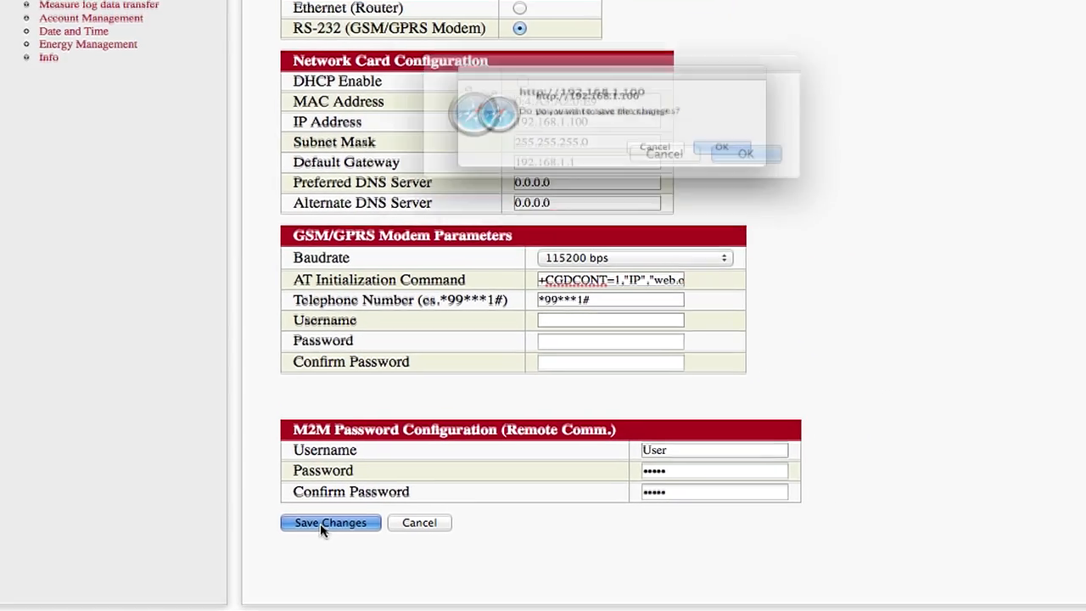
{"action": "left_click", "coordinate": [666, 221]}
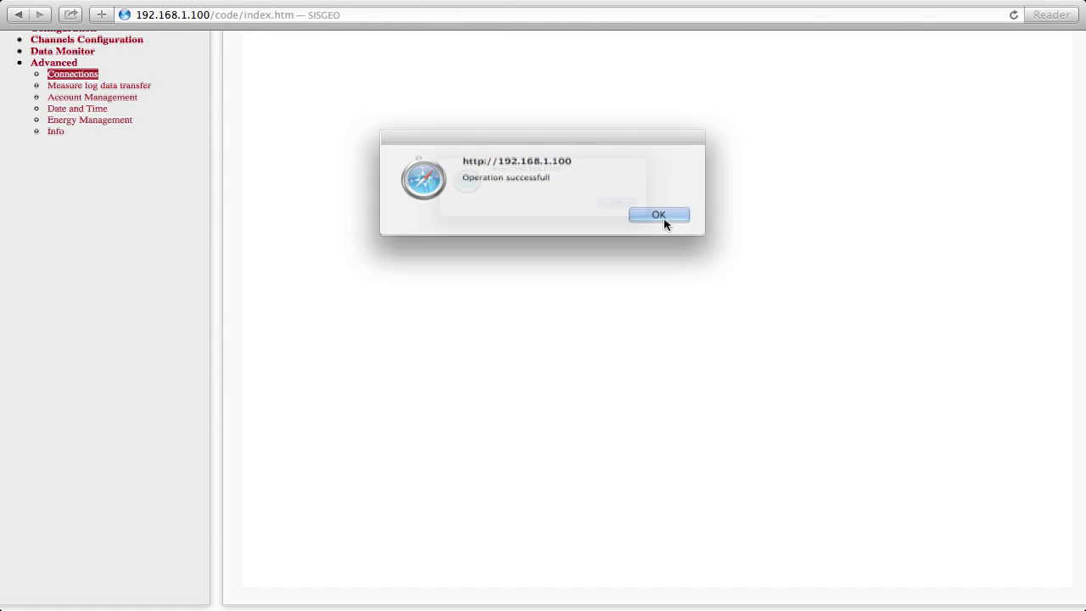
{"action": "left_click", "coordinate": [659, 215]}
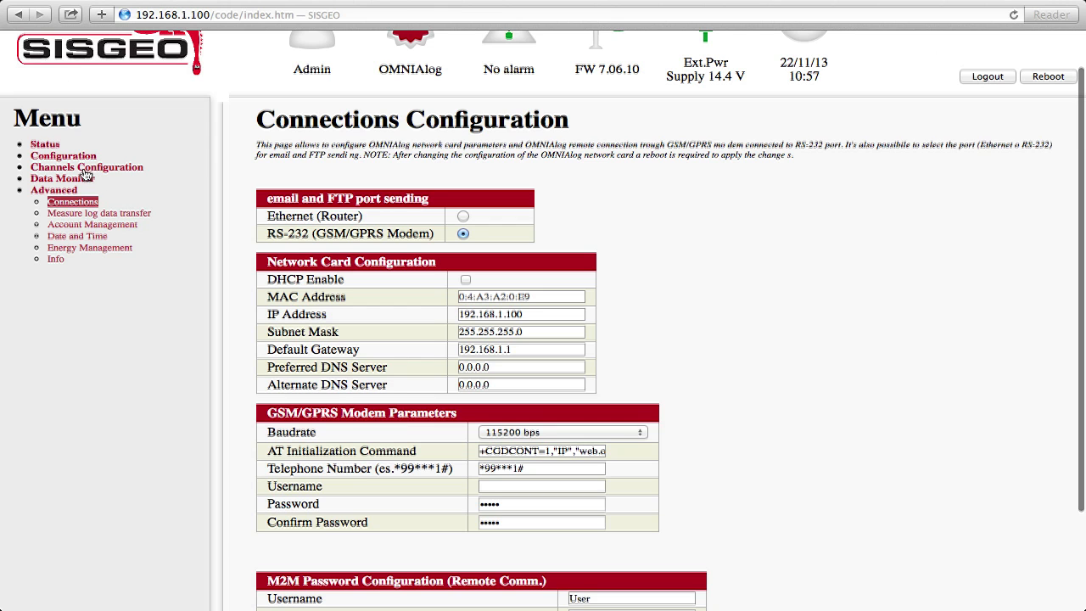
In Configuration > Alarms, enable email for sensor and OMNIAlog alarms and save.
{"action": "left_click", "coordinate": [81, 158]}
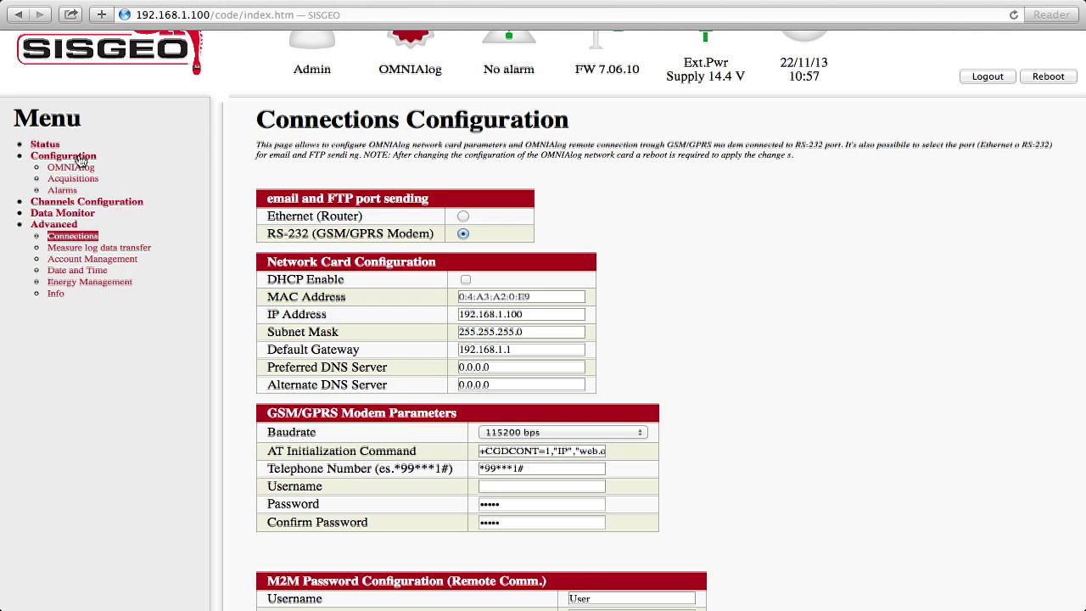
{"action": "left_click", "coordinate": [65, 192]}
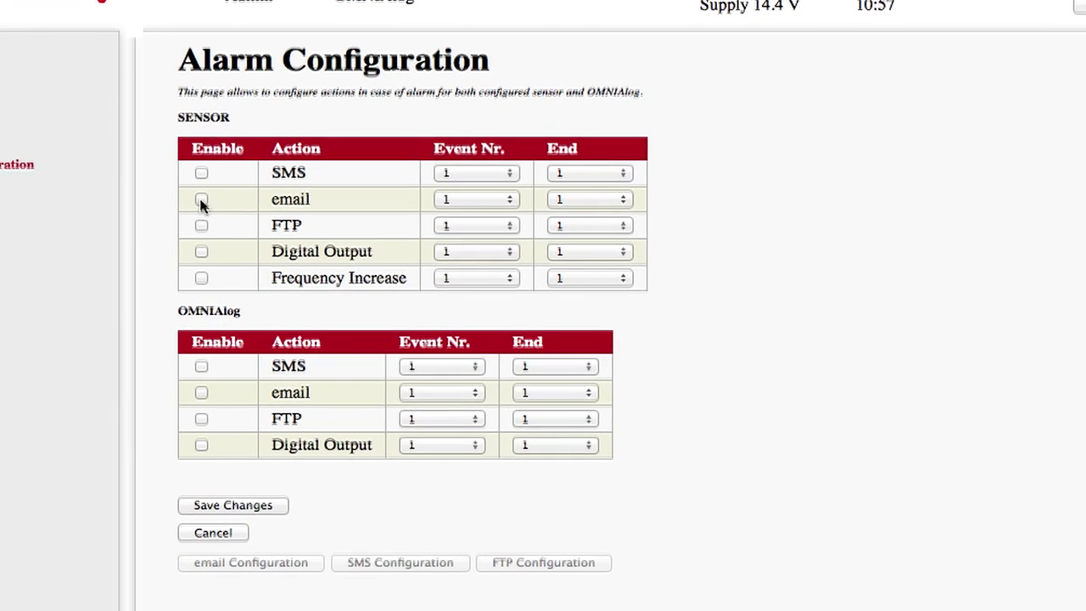
{"action": "left_click", "coordinate": [201, 200]}
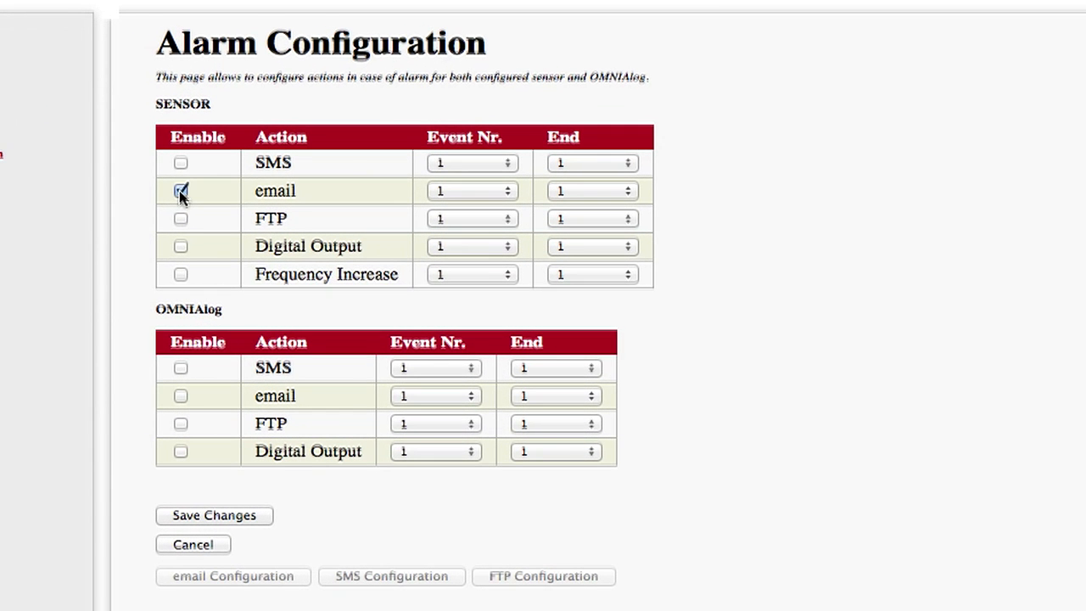
{"action": "left_click", "coordinate": [182, 397]}
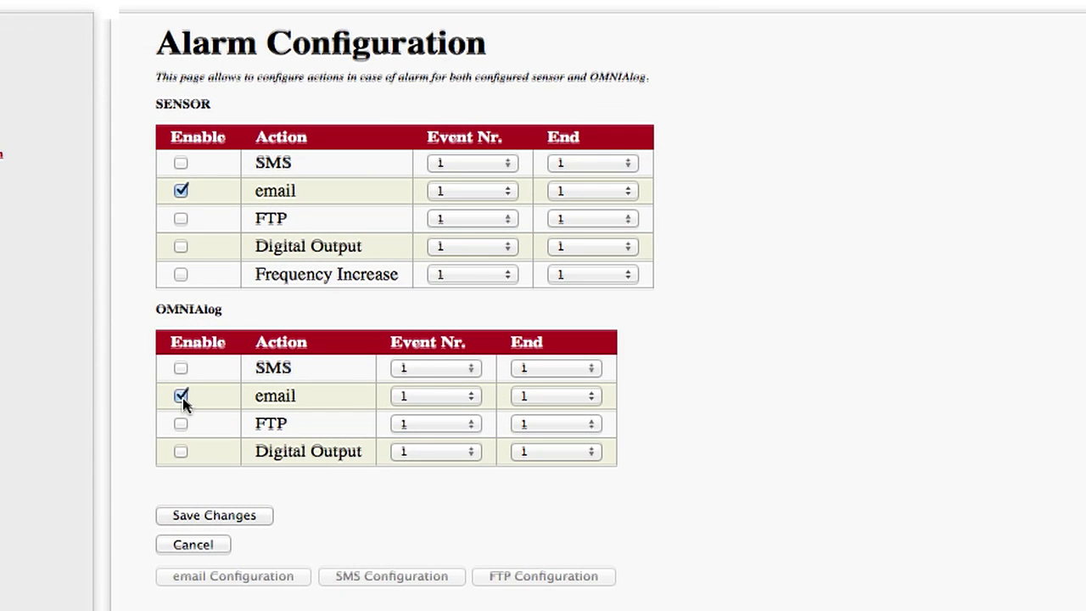
{"action": "left_click", "coordinate": [203, 513]}
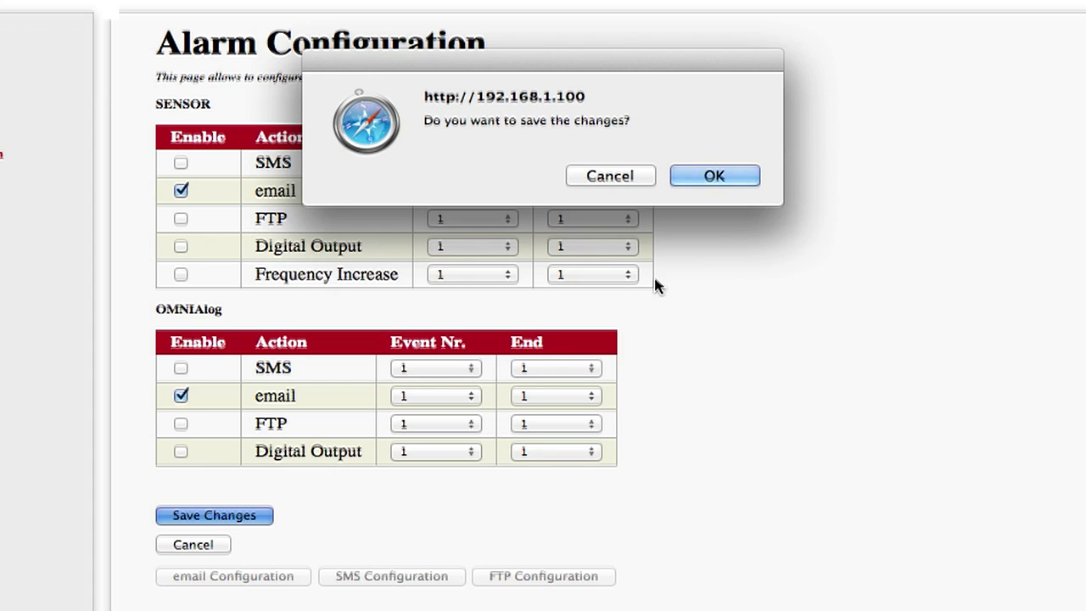
{"action": "left_click", "coordinate": [712, 176]}
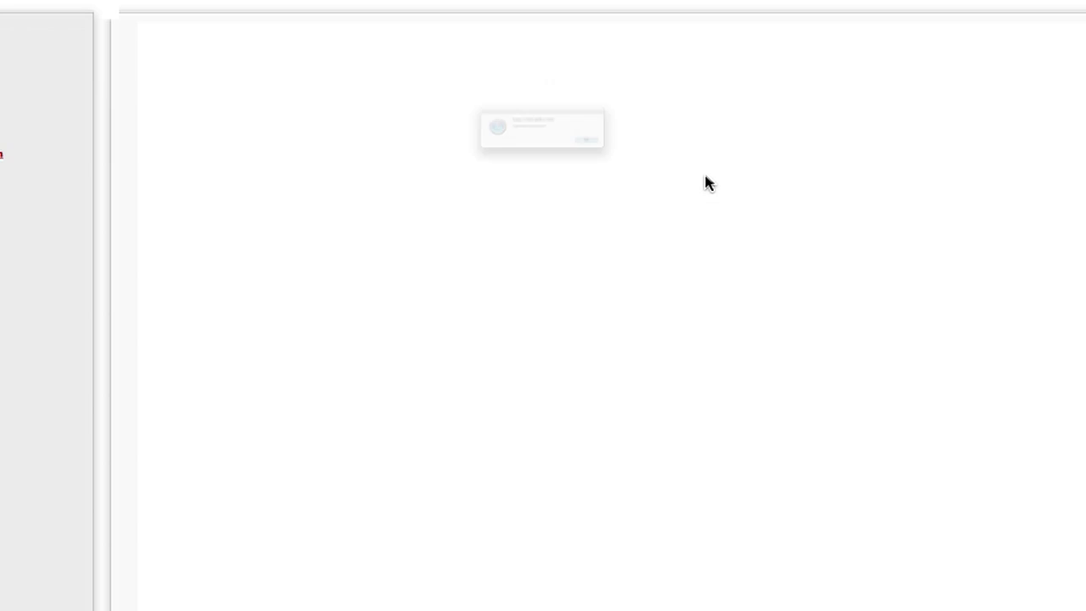
{"action": "left_click", "coordinate": [711, 177]}
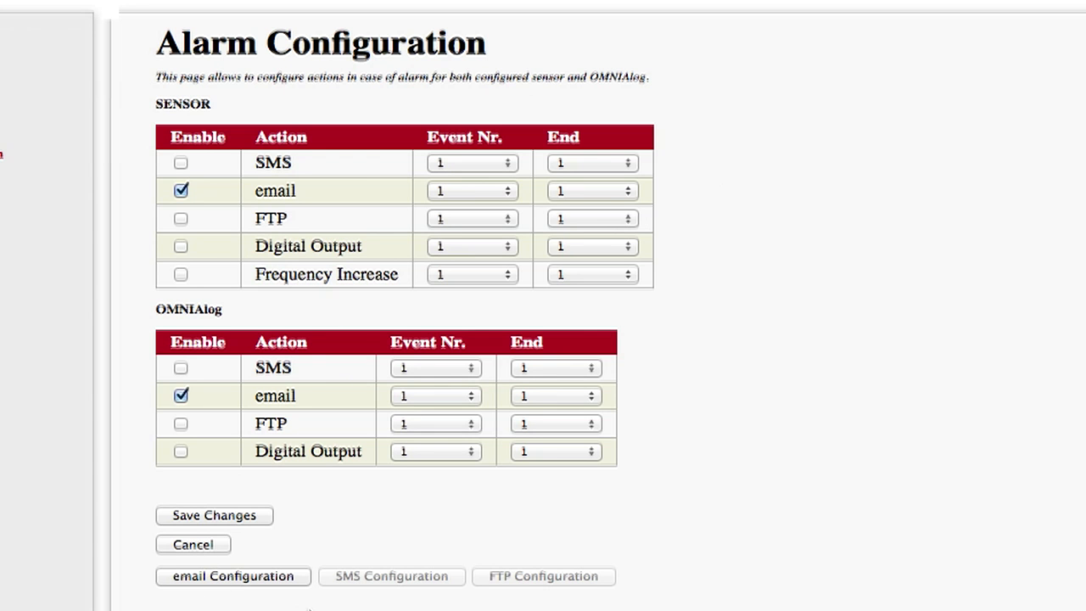
Tick Sensor Alarm for the first address and fill the three recipient address fields.
{"action": "left_click", "coordinate": [252, 584]}
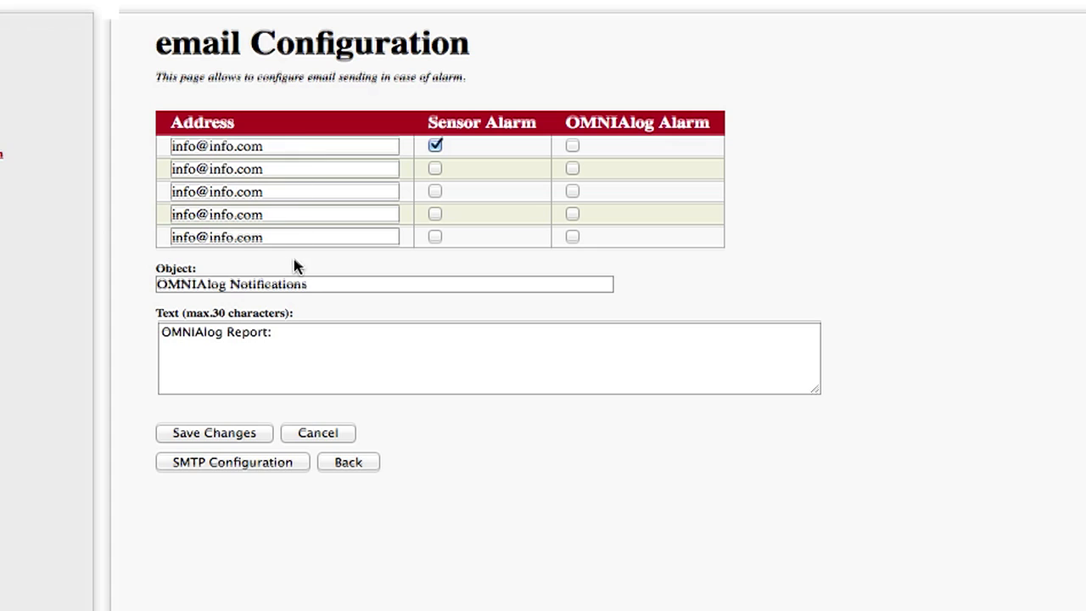
{"action": "triple_click", "coordinate": [291, 148]}
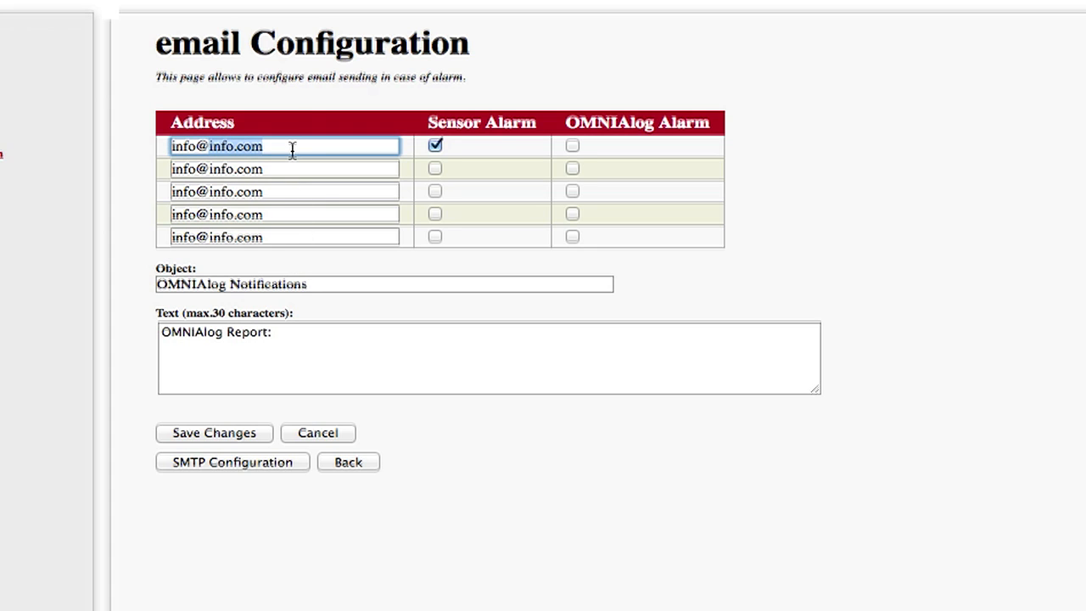
{"action": "key", "text": "BackSpace"}
{"action": "key", "text": "BackSpace"}
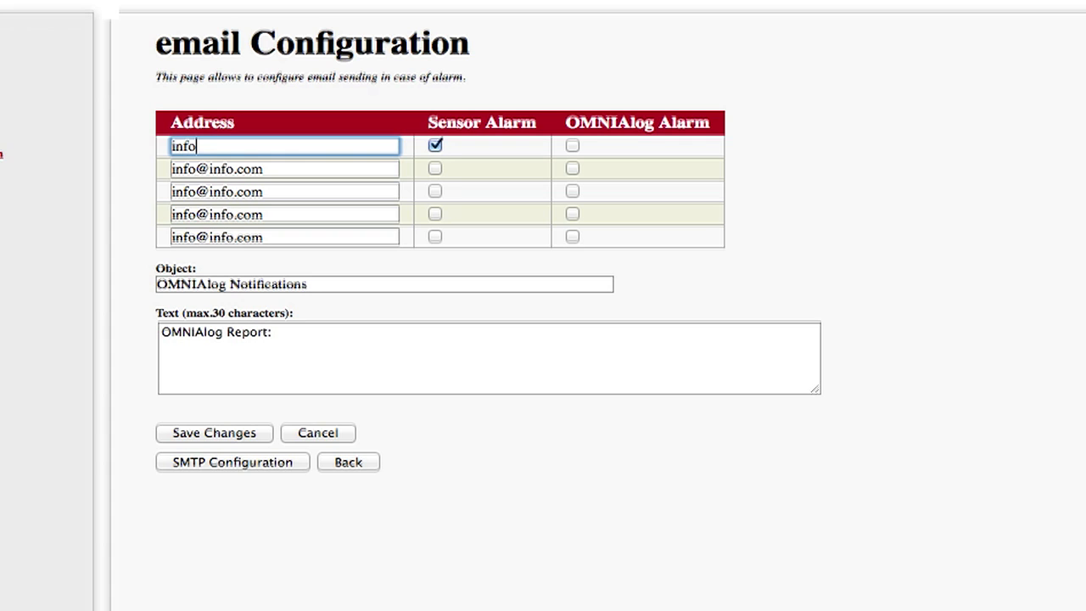
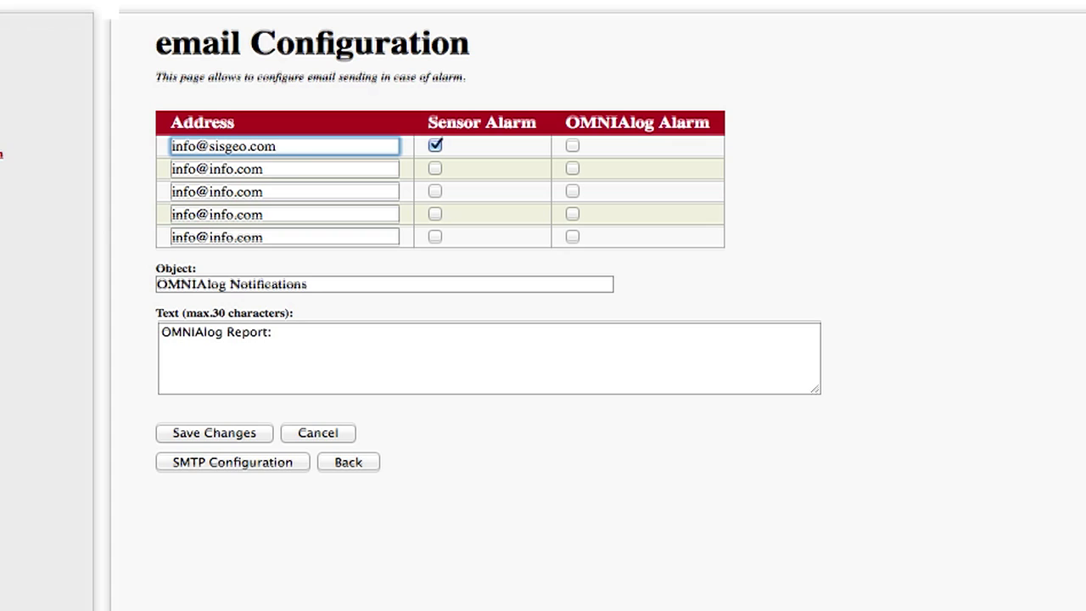
{"action": "triple_click", "coordinate": [275, 170]}
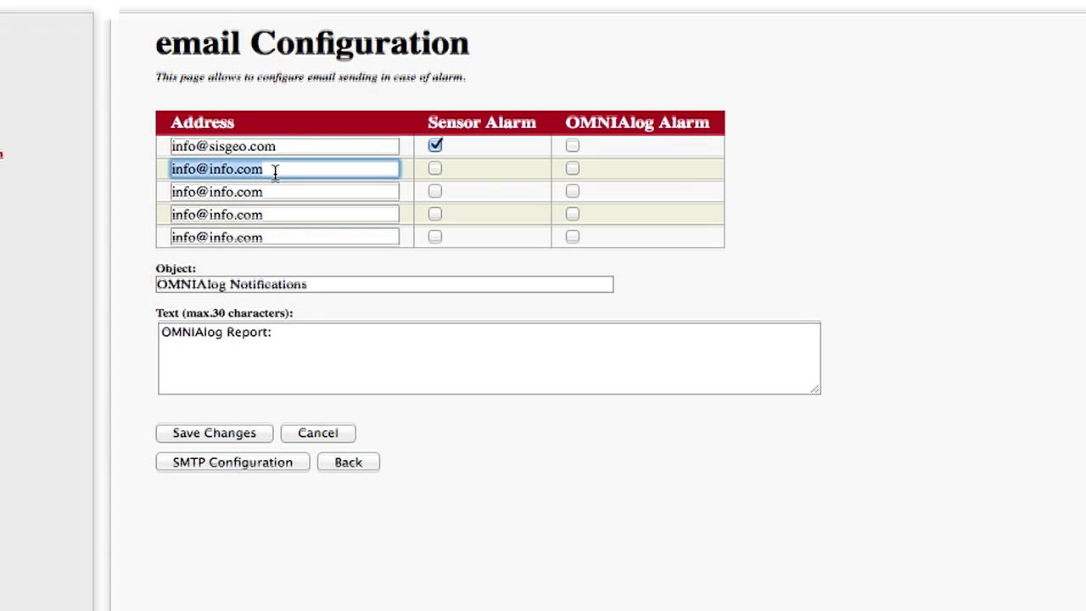
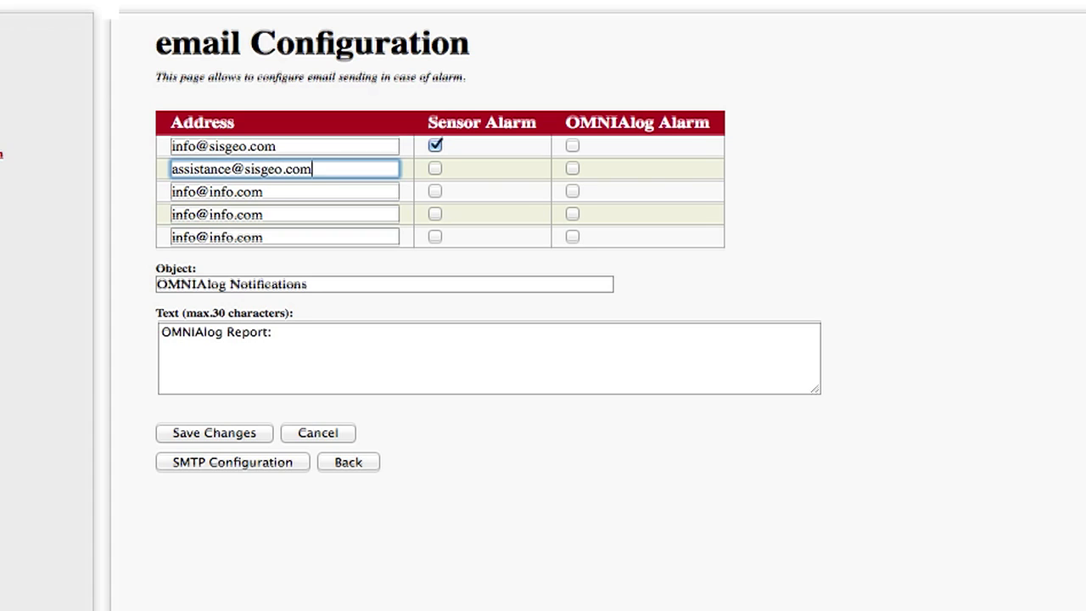
{"action": "triple_click", "coordinate": [261, 192]}
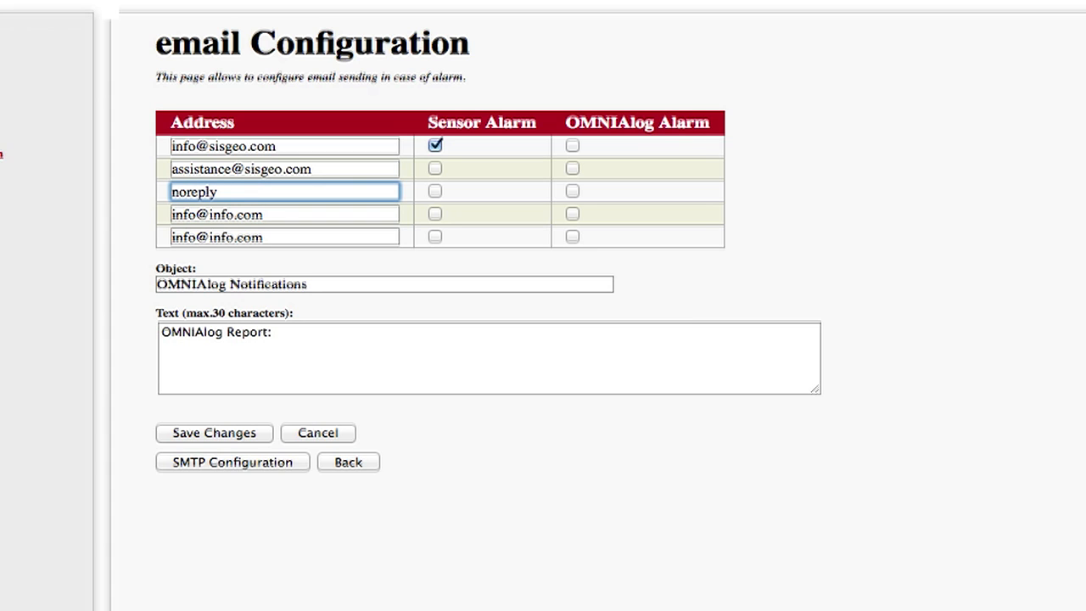
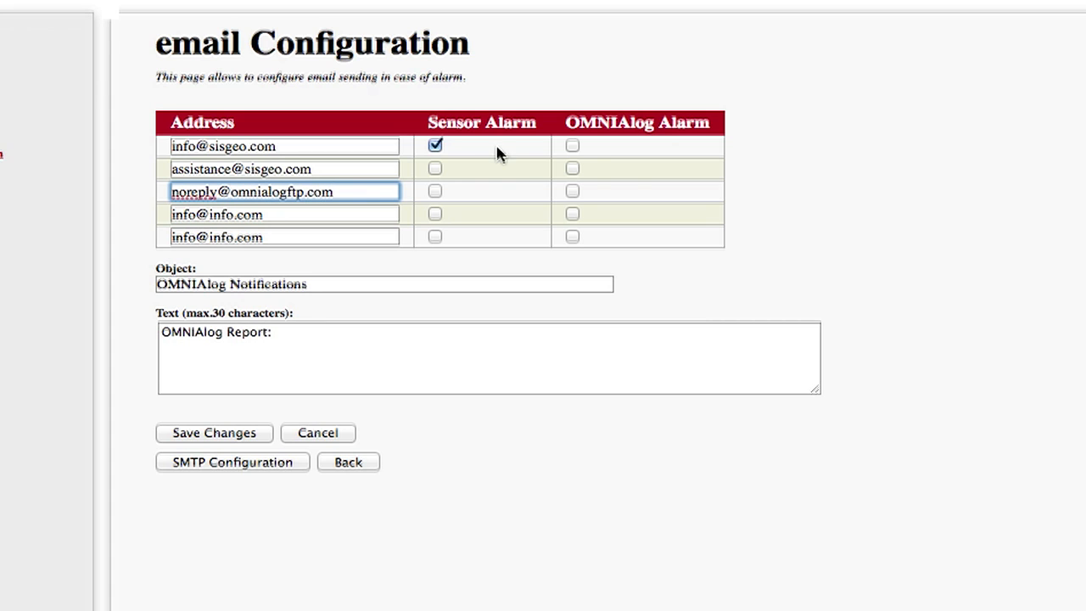
Enable OMNIAlog alarms for addresses one and three, sensor alarms for address two.
{"action": "left_click", "coordinate": [572, 146]}
{"action": "left_click", "coordinate": [435, 169]}
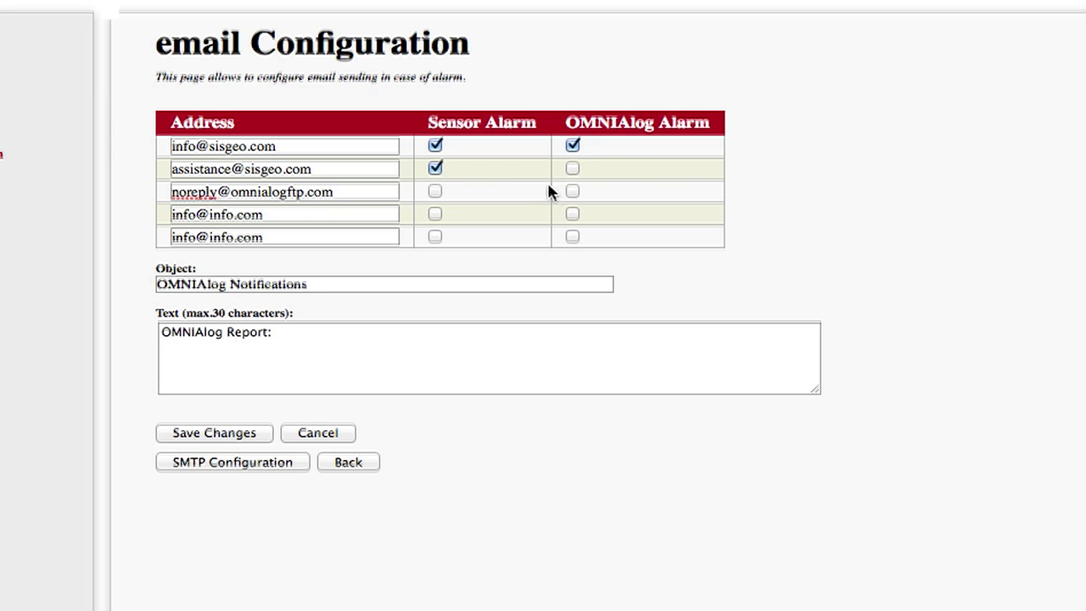
{"action": "left_click", "coordinate": [573, 192]}
Change the subject to 'OMNIAlog Tutorial' and message text to 'OMNIAlog Tutorial Report:'.
{"action": "left_click_drag", "start_coordinate": [314, 285], "coordinate": [232, 279]}
{"action": "type", "text": "Tutorial"}
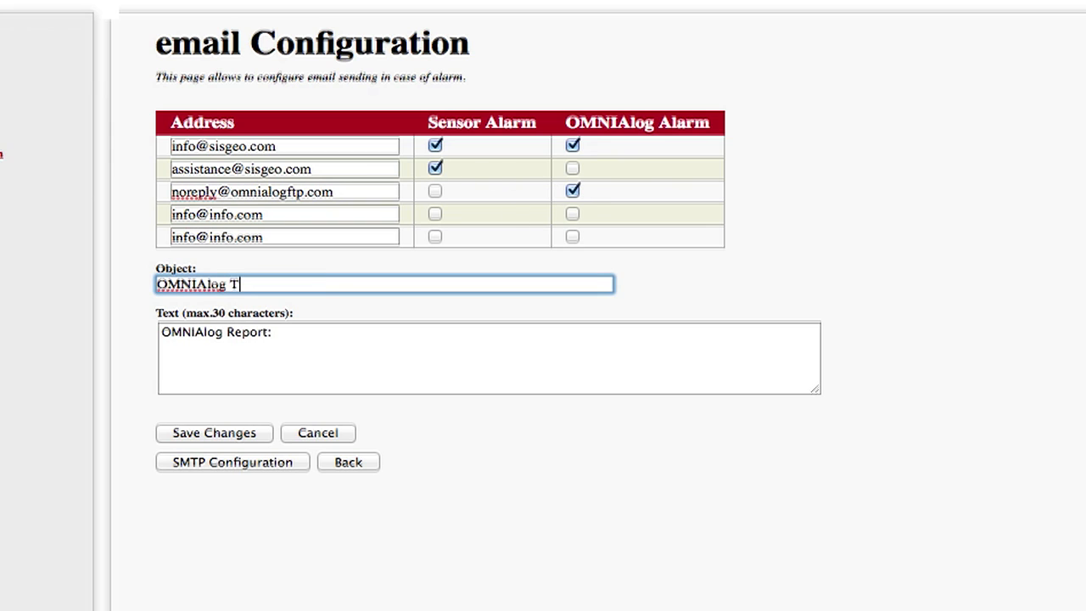
{"action": "left_click", "coordinate": [227, 332]}
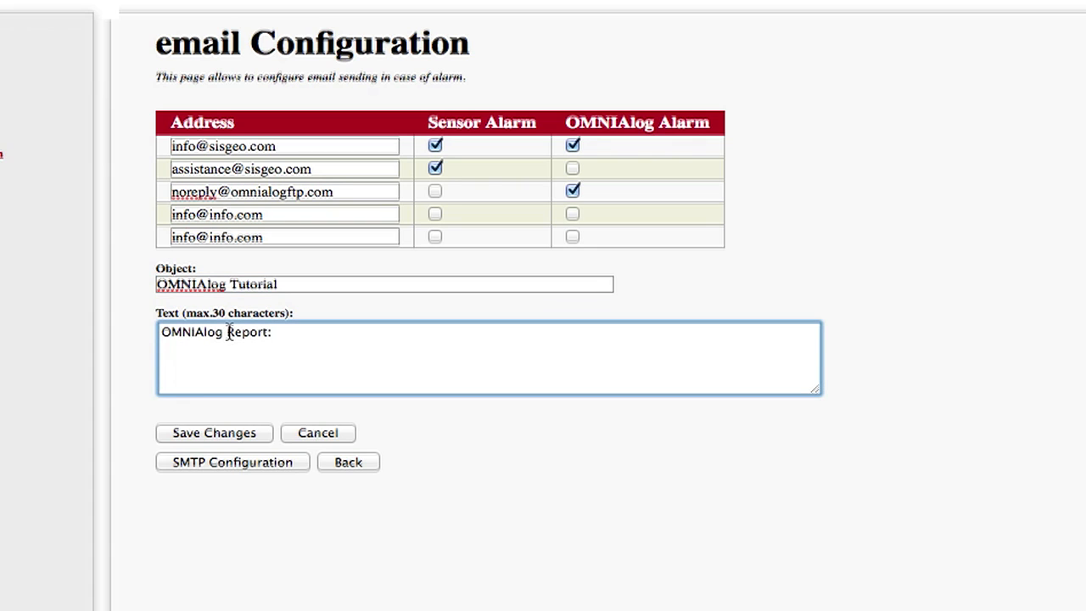
{"action": "type", "text": "Tutorial"}
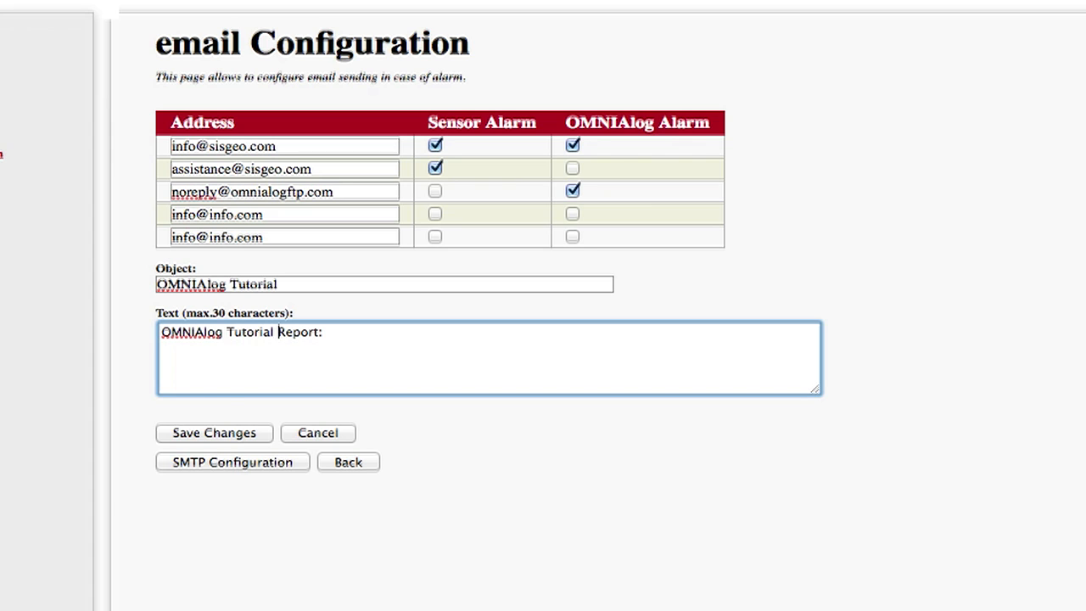
Save the email alarm settings, confirm, and go to the SMTP server settings.
{"action": "left_click", "coordinate": [198, 435]}
{"action": "left_click", "coordinate": [706, 176]}
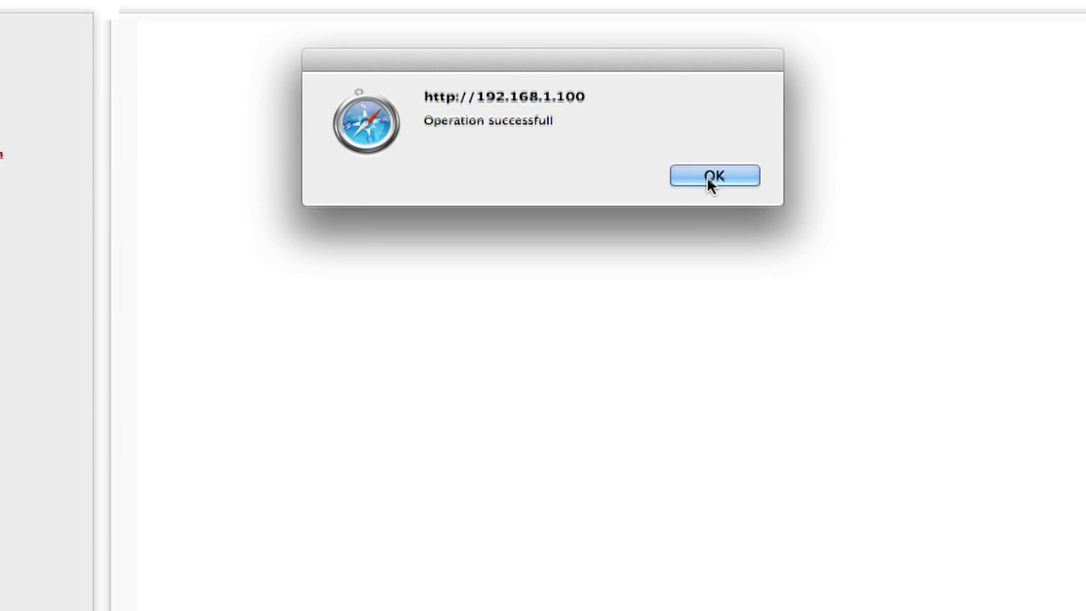
{"action": "left_click", "coordinate": [710, 179]}
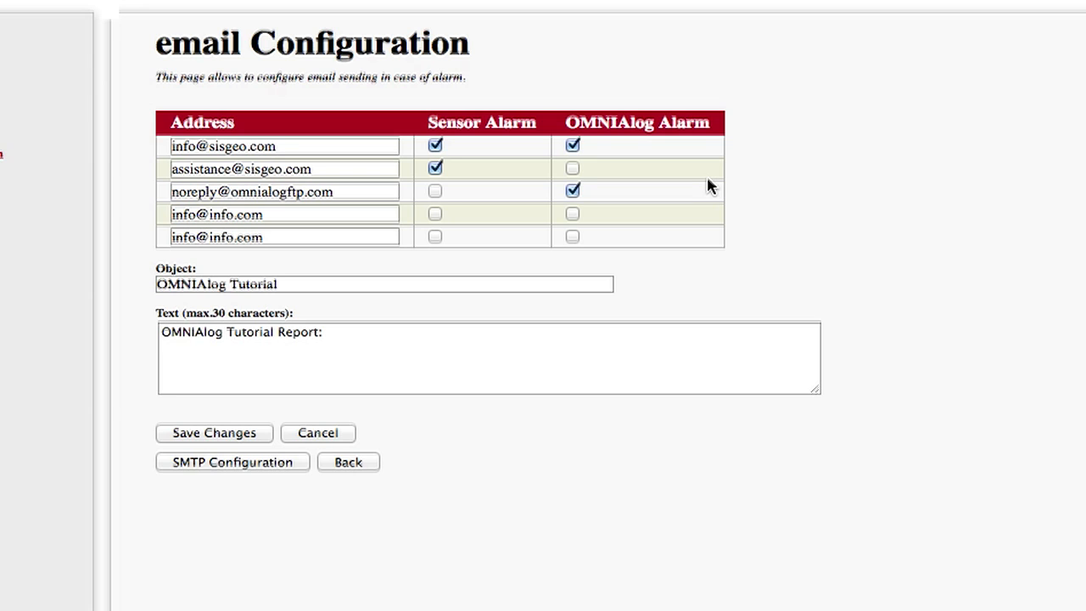
{"action": "left_click", "coordinate": [241, 464]}
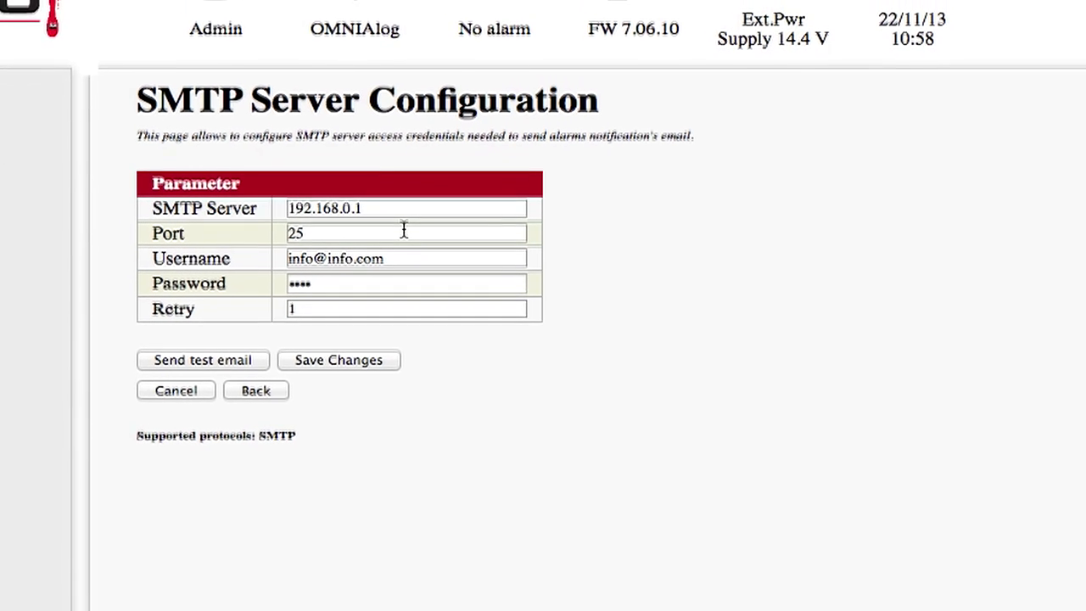
Set the SMTP server address to 88.88.111.111.
{"action": "left_click", "coordinate": [383, 175]}
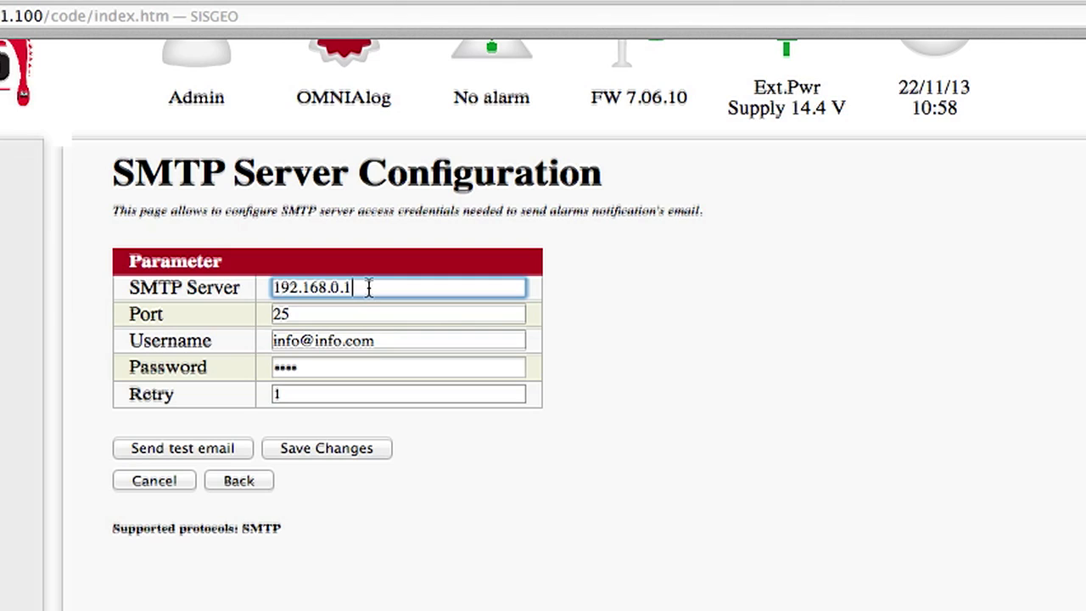
{"action": "triple_click", "coordinate": [369, 287]}
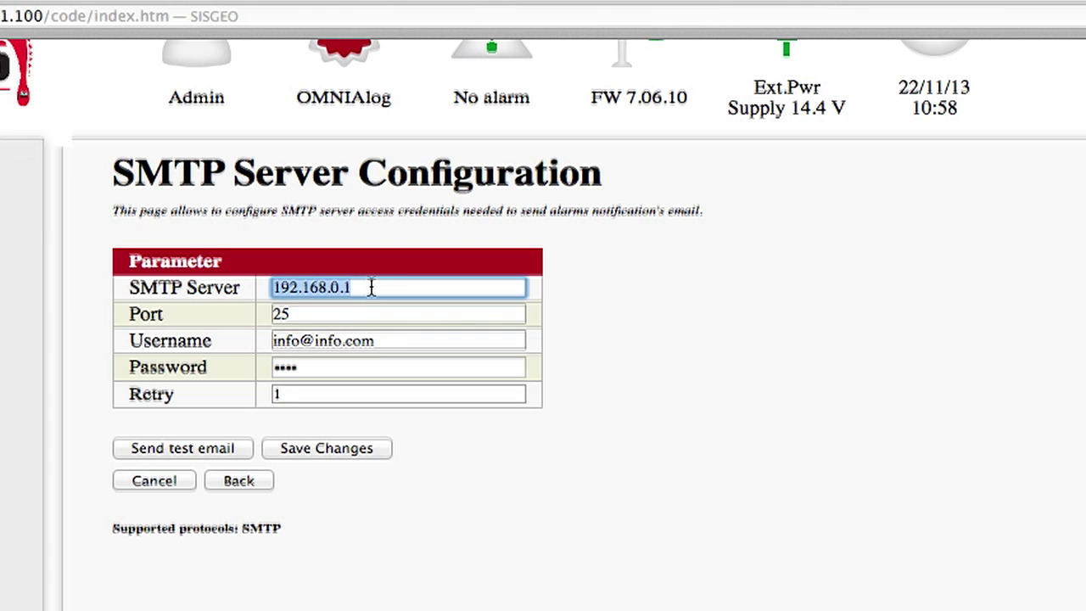
{"action": "type", "text": "88.88.111.111"}
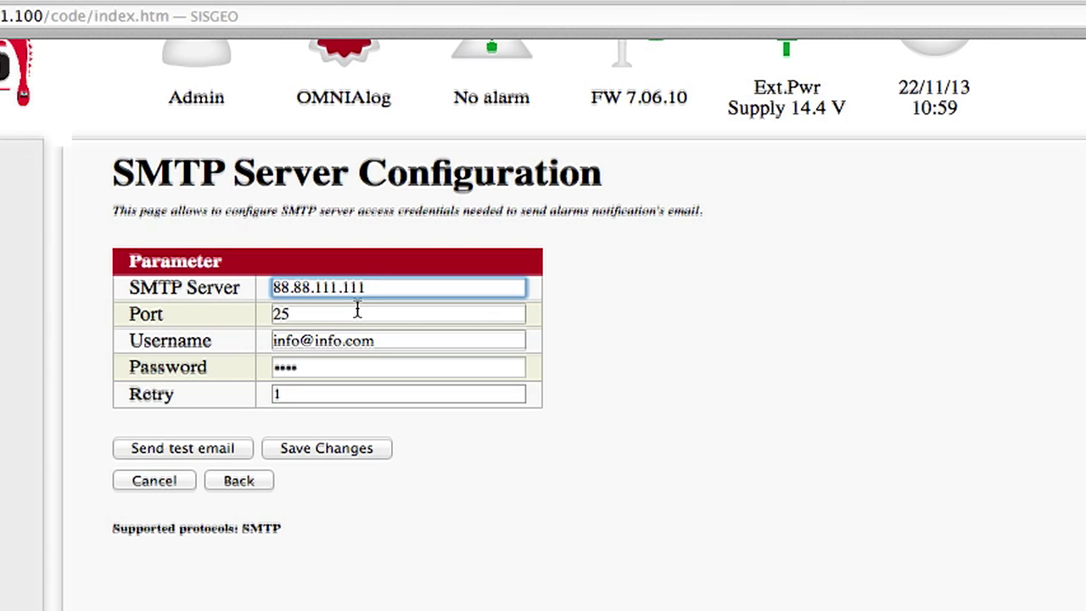
{"action": "left_click", "coordinate": [357, 313]}
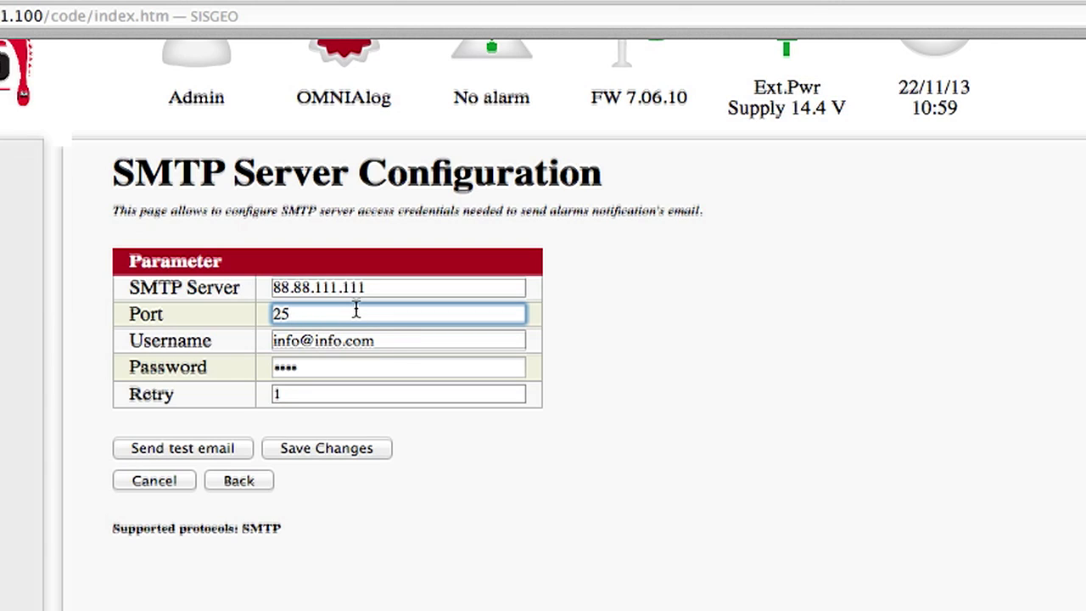
Enter the SMTP account username and password, set Retry to 3, and save.
{"action": "triple_click", "coordinate": [388, 341]}
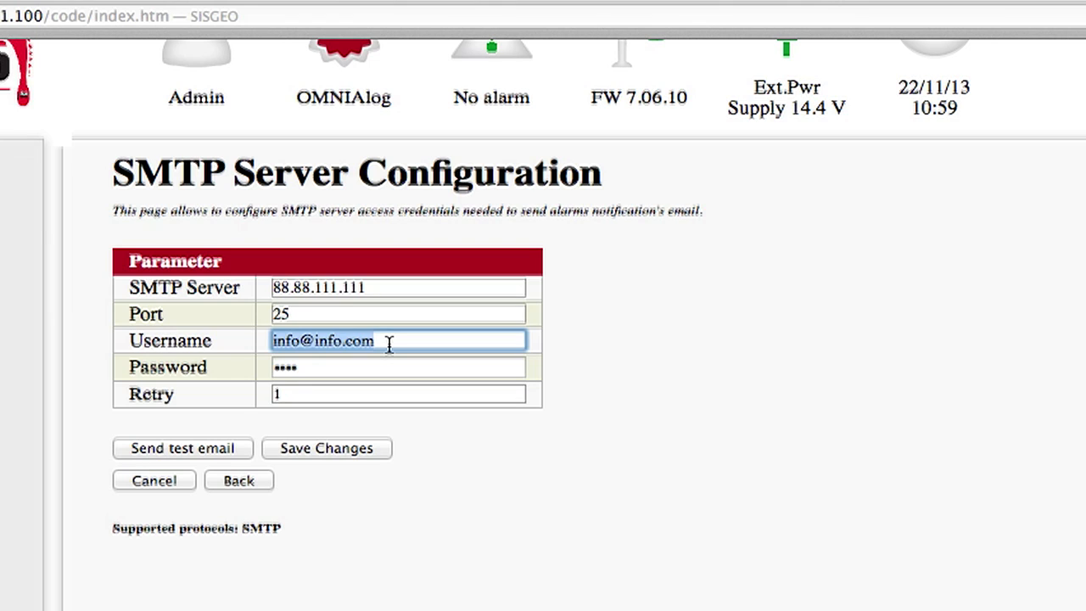
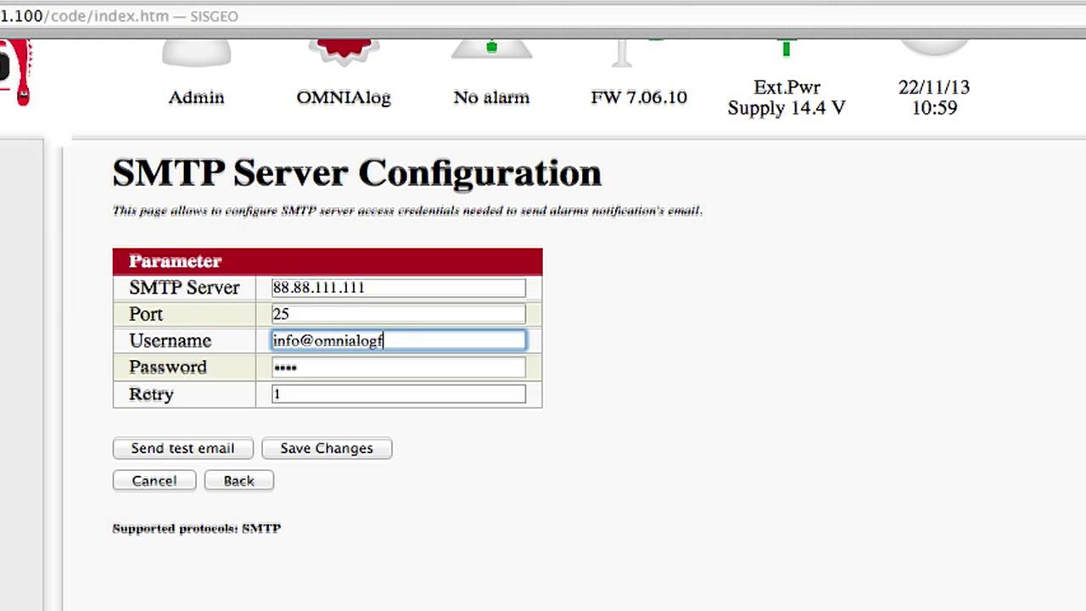
{"action": "key", "text": "Tab"}
{"action": "type", "text": "************"}
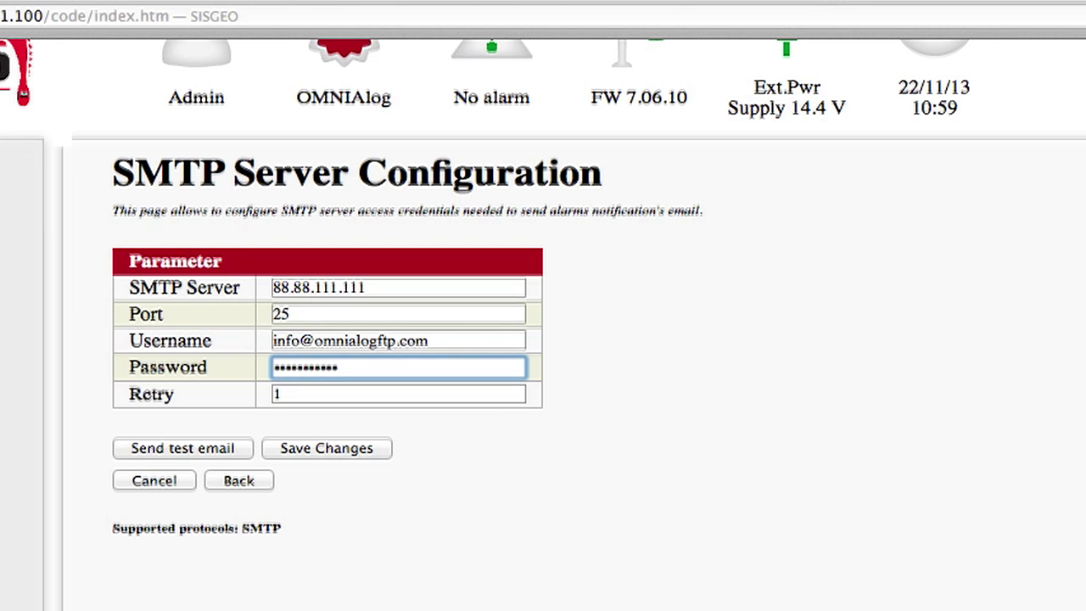
{"action": "key", "text": "Tab"}
{"action": "type", "text": "3"}
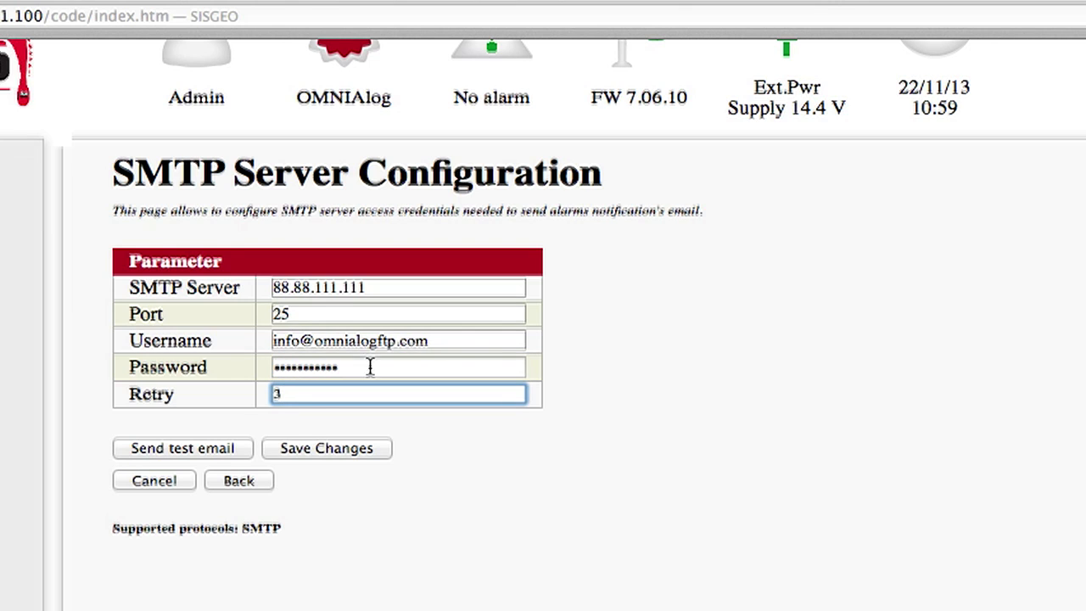
{"action": "left_click", "coordinate": [293, 450]}
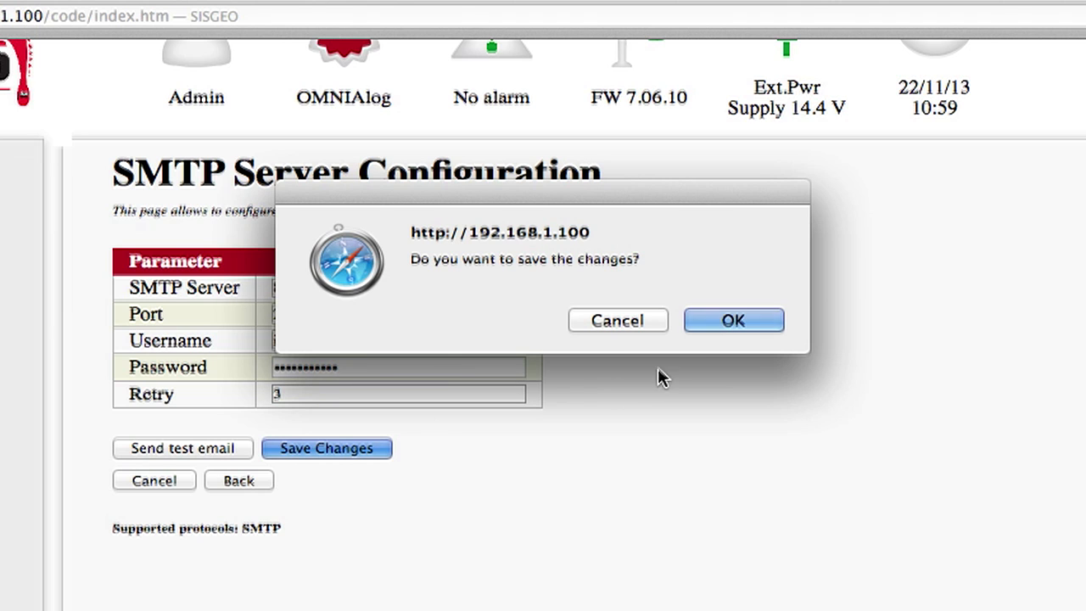
Confirm the SMTP settings save and send a test email to verify the server.
{"action": "left_click", "coordinate": [718, 329]}
{"action": "left_click", "coordinate": [716, 323]}
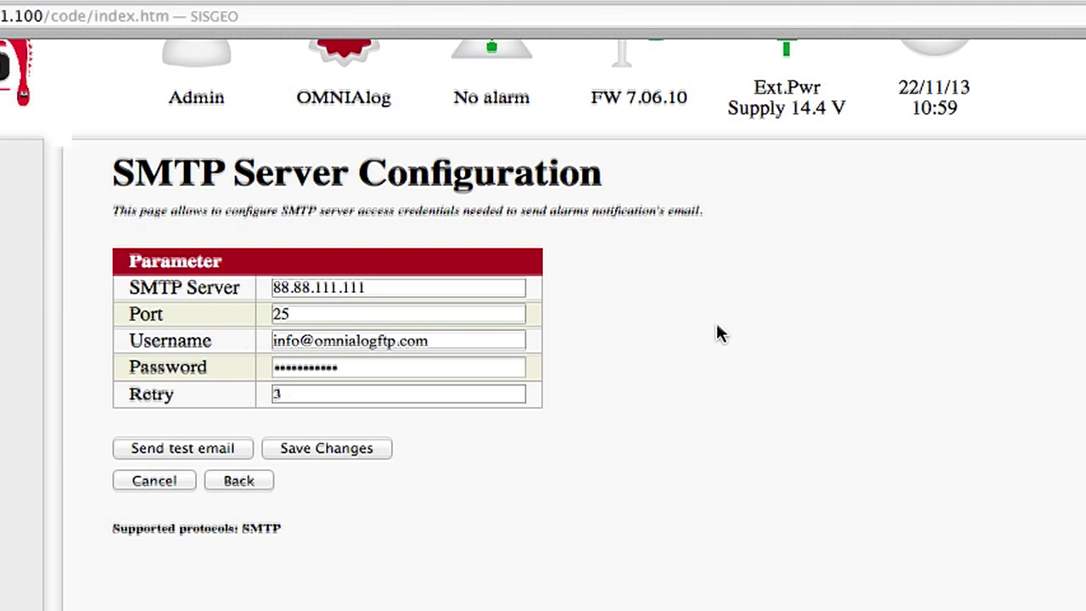
{"action": "left_click", "coordinate": [163, 448]}
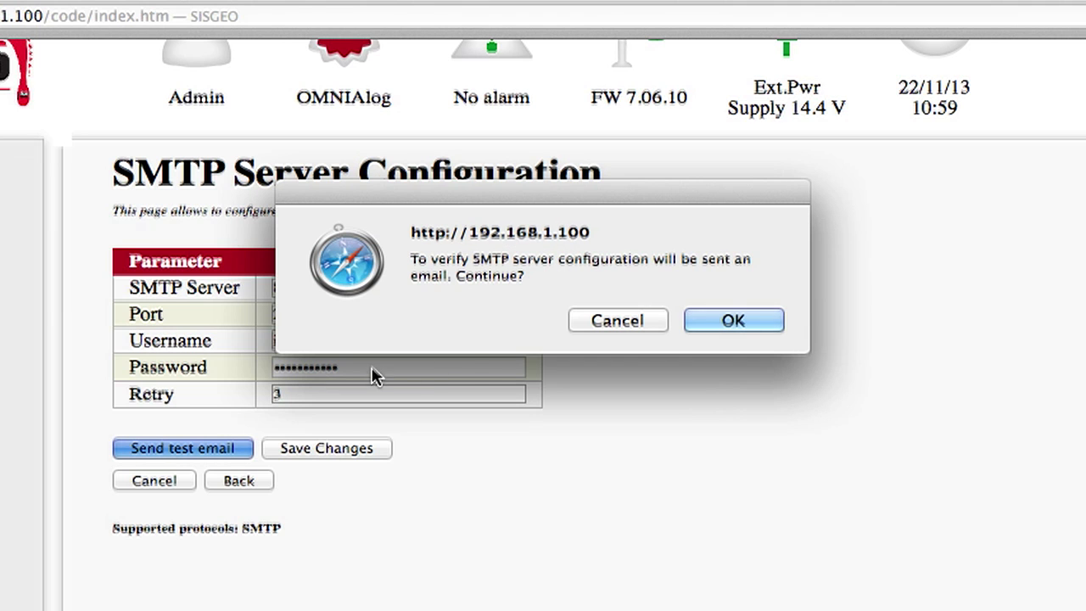
{"action": "left_click", "coordinate": [740, 328]}
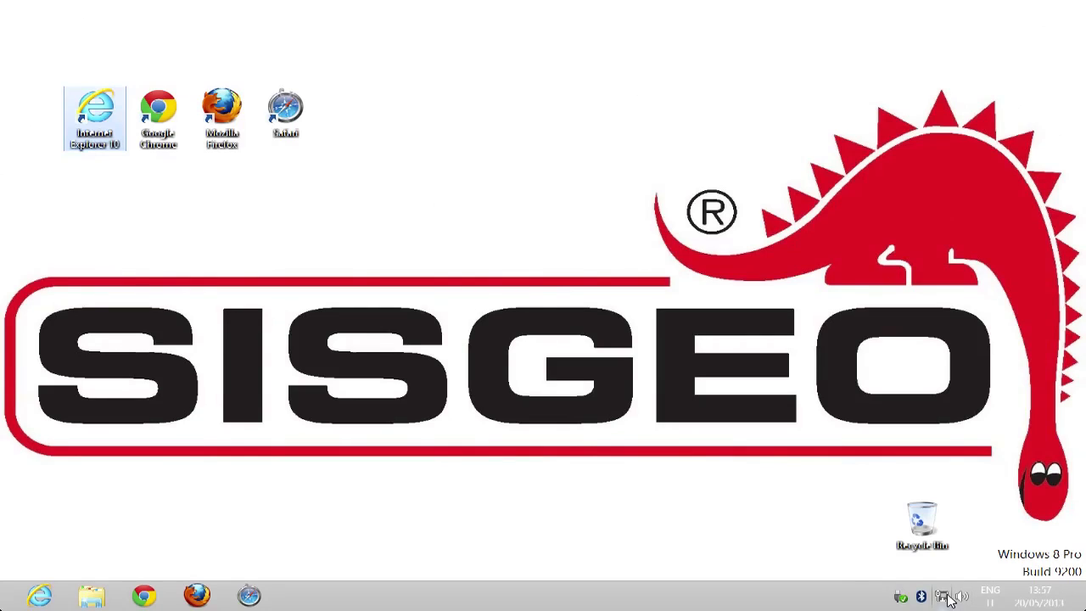
Check network connections, then search apps for 'run' and launch the Run dialog.
{"action": "left_click", "coordinate": [945, 596]}
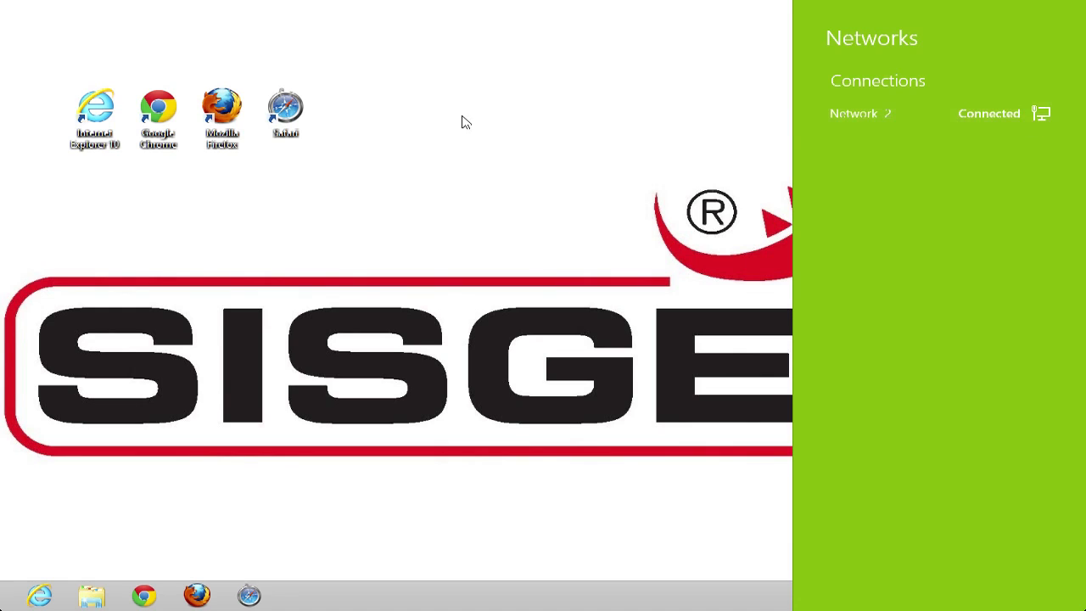
{"action": "left_click", "coordinate": [428, 116]}
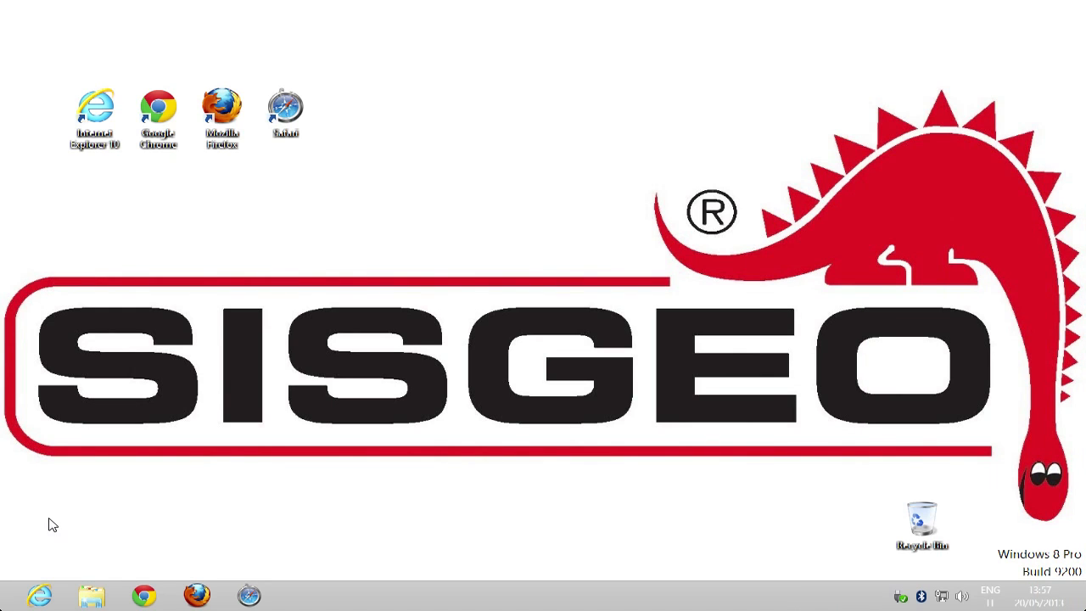
{"action": "mouse_move", "coordinate": [3, 604]}
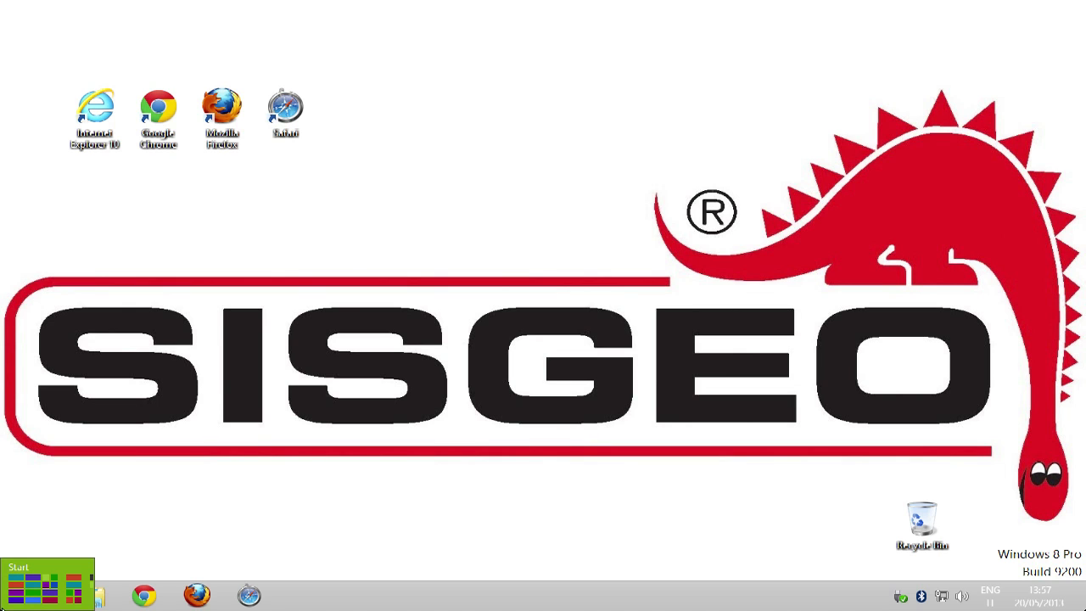
{"action": "left_click", "coordinate": [7, 604]}
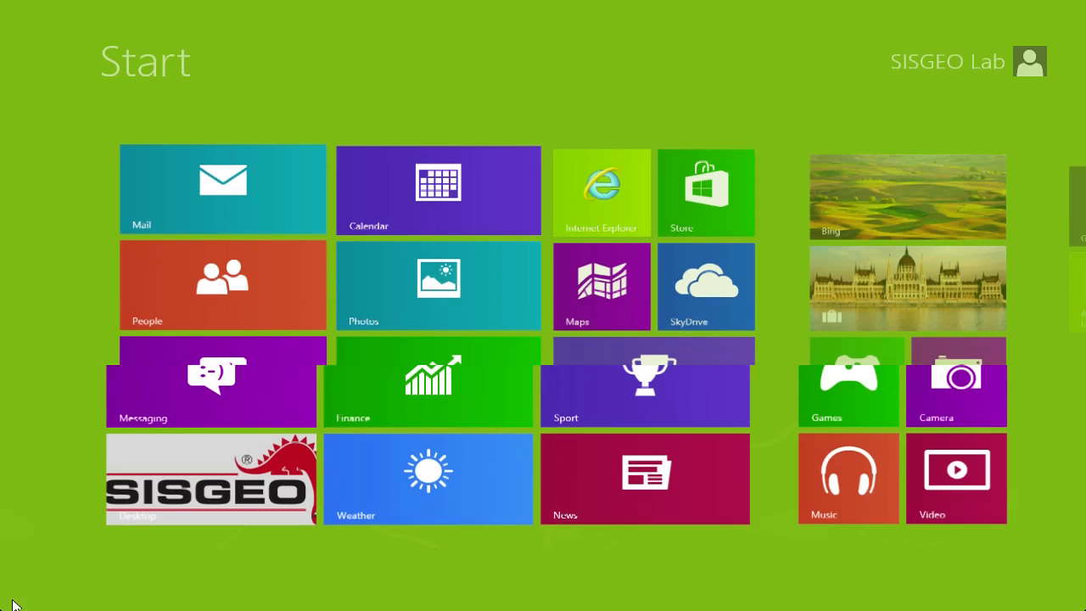
{"action": "mouse_move", "coordinate": [1052, 166]}
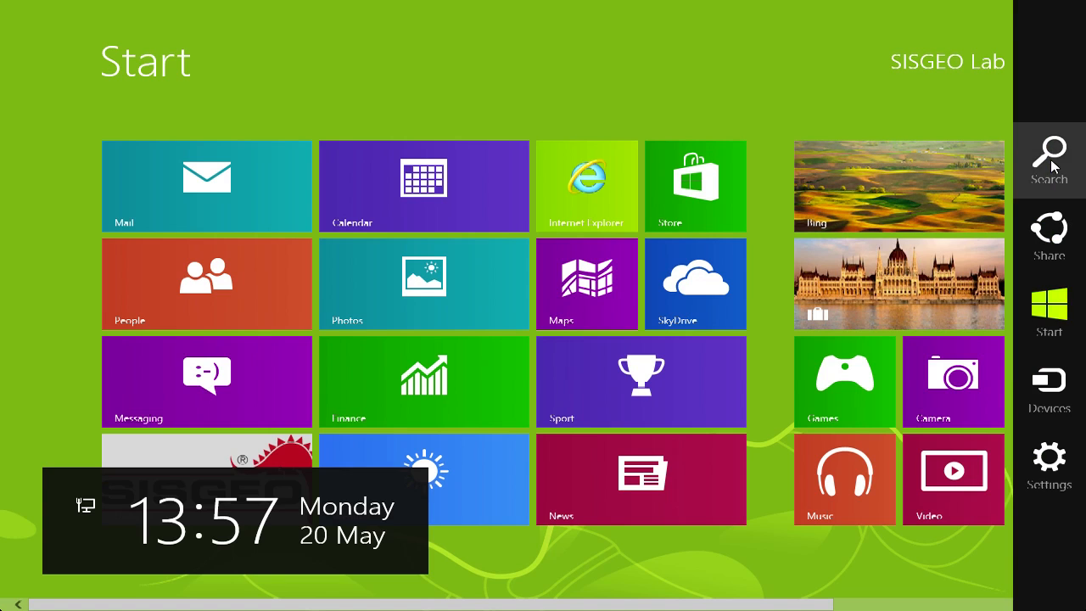
{"action": "left_click", "coordinate": [1052, 165]}
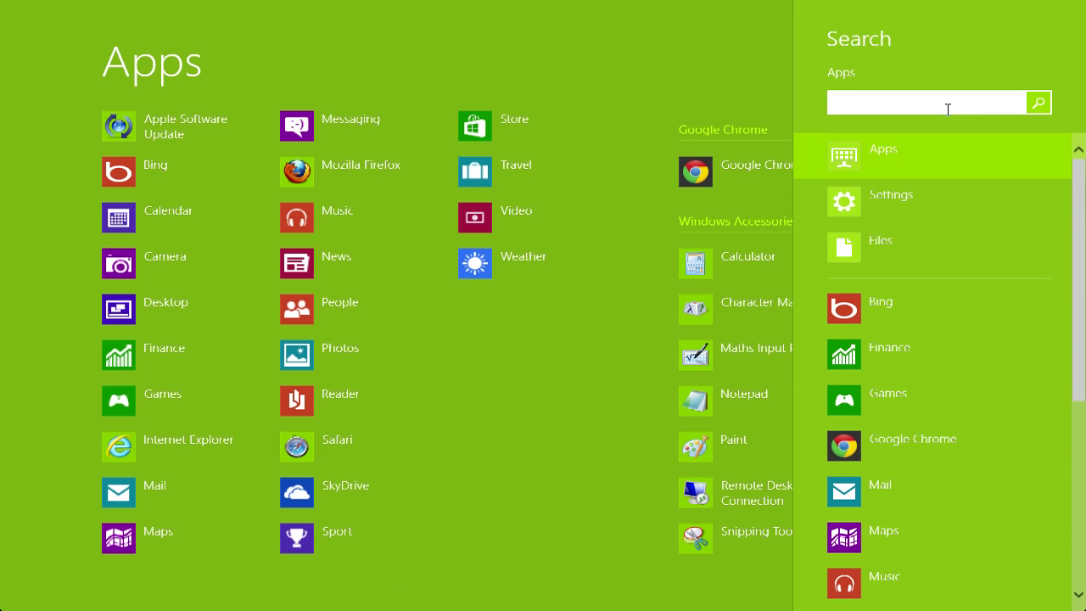
{"action": "type", "text": "run"}
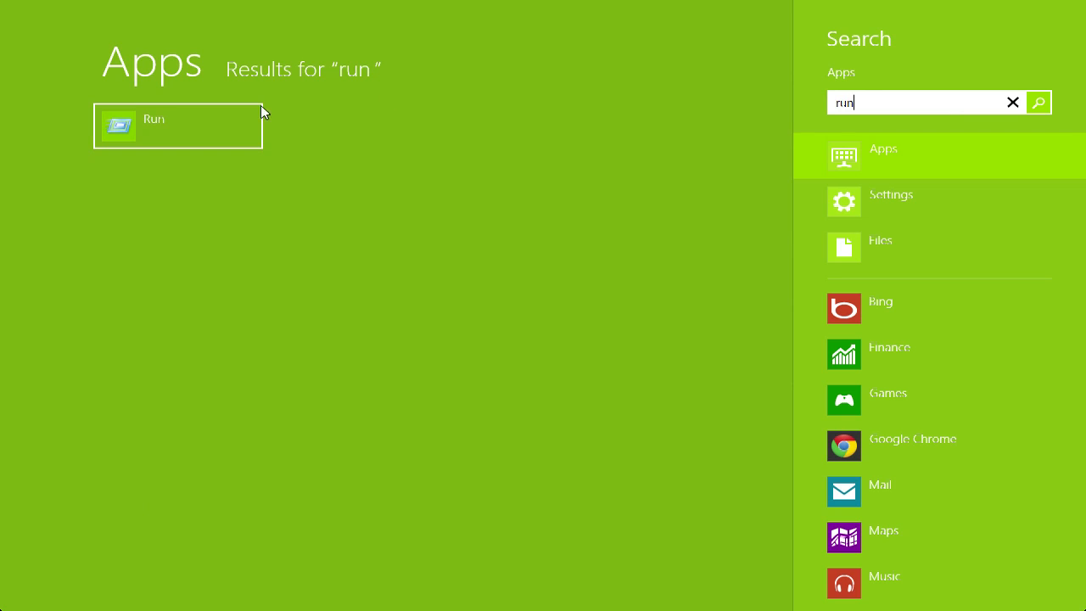
{"action": "left_click", "coordinate": [174, 119]}
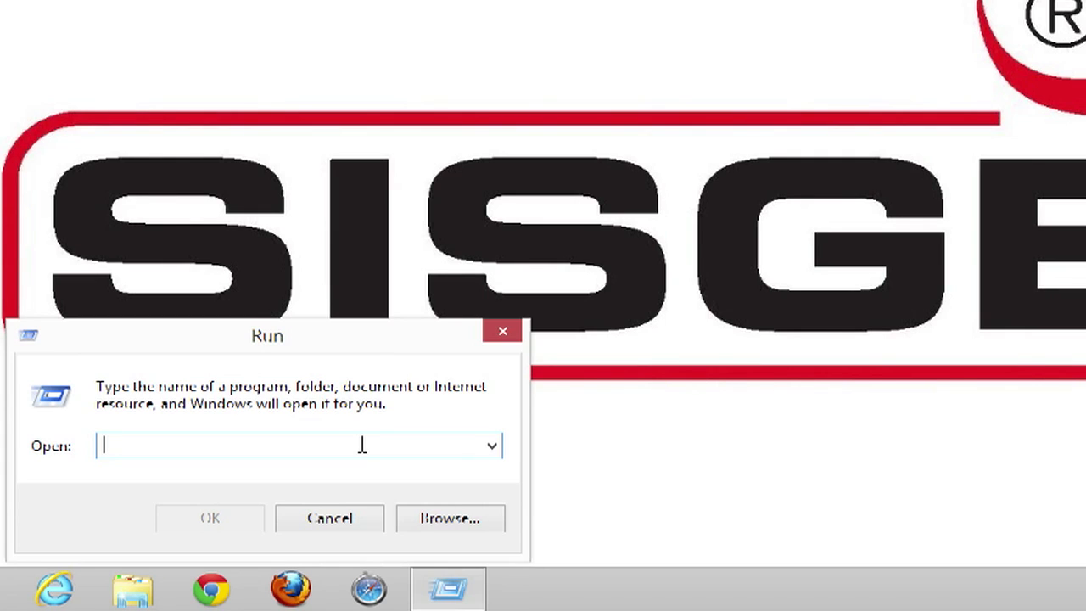
Ping smtp.sisgeo.com from the Windows Command Prompt until it times out with 100% loss, then close it.
{"action": "type", "text": "cmd"}
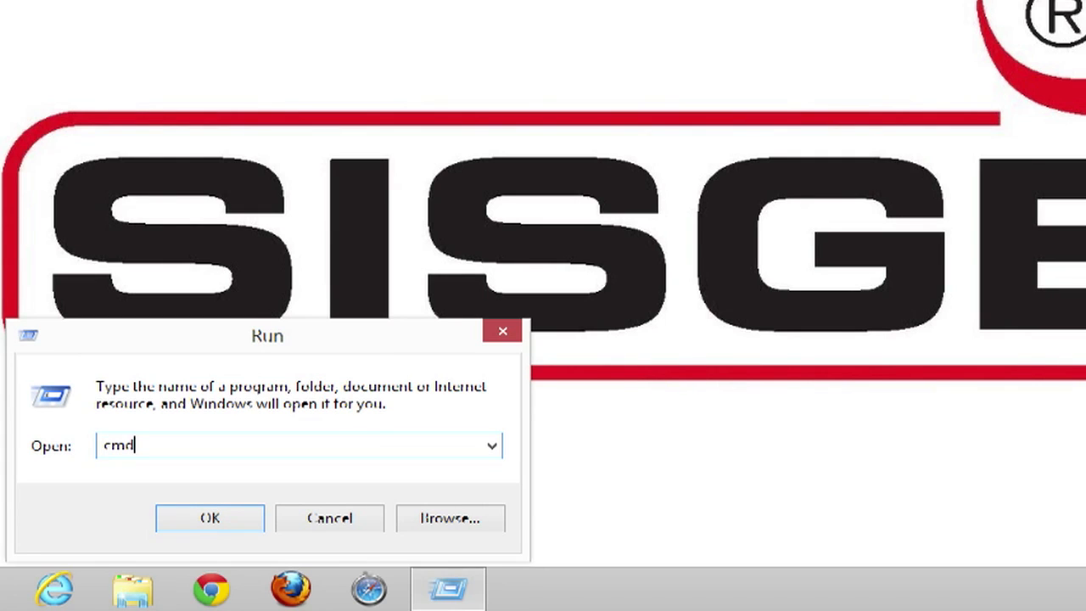
{"action": "left_click", "coordinate": [211, 519]}
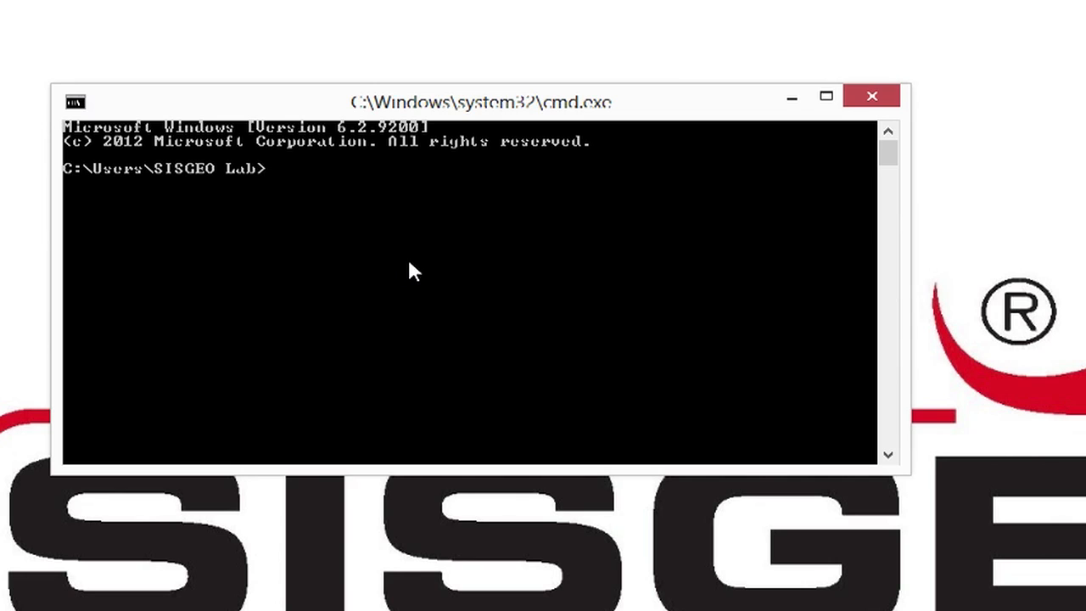
{"action": "type", "text": "ping smtp.sisgeo.com"}
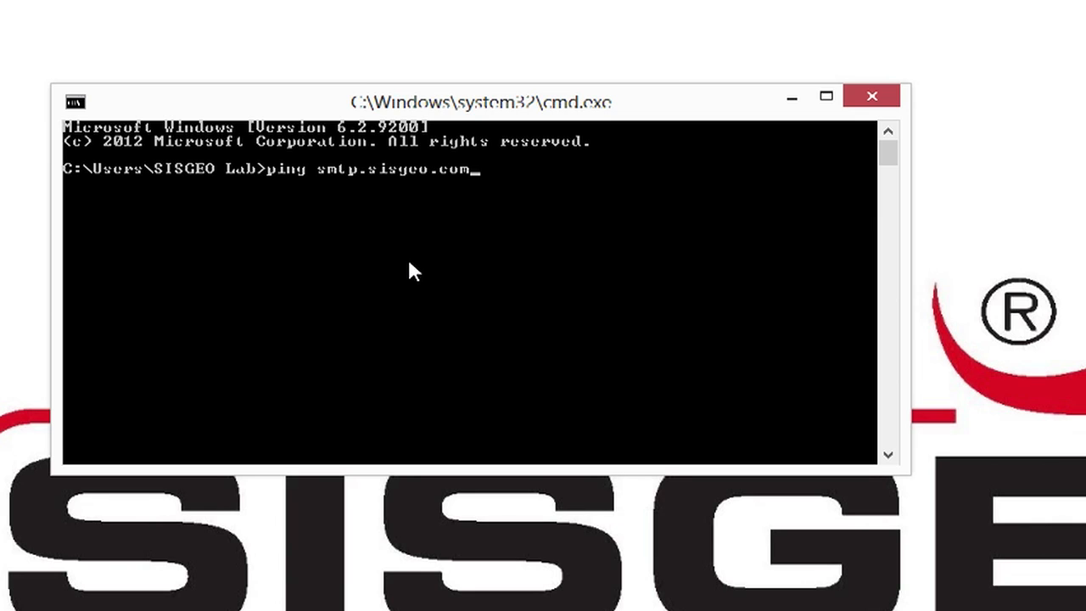
{"action": "key", "text": "Return"}
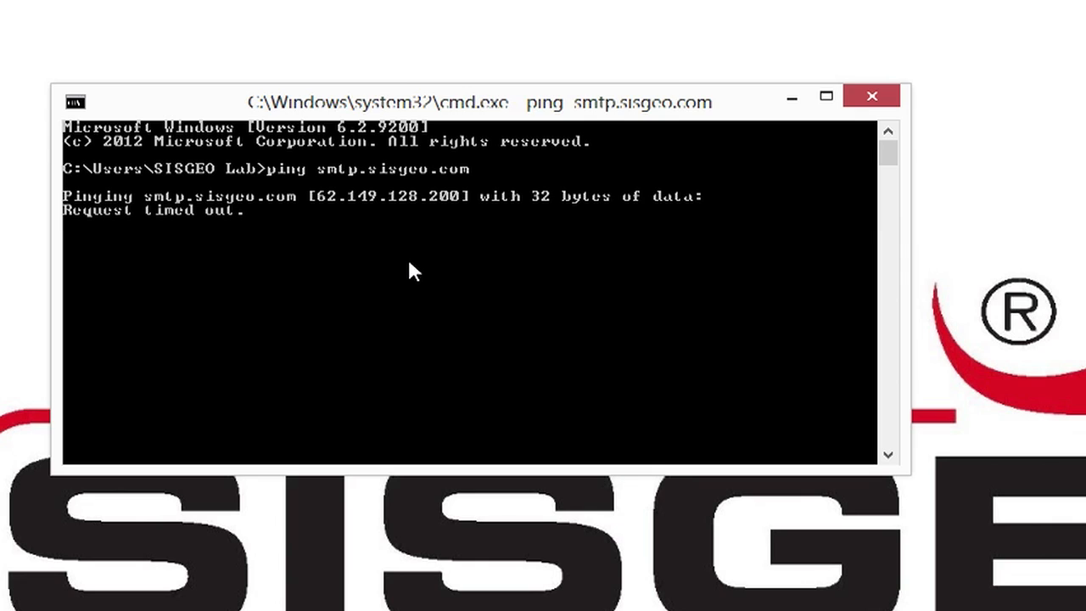
{"action": "key", "text": "ctrl+c"}
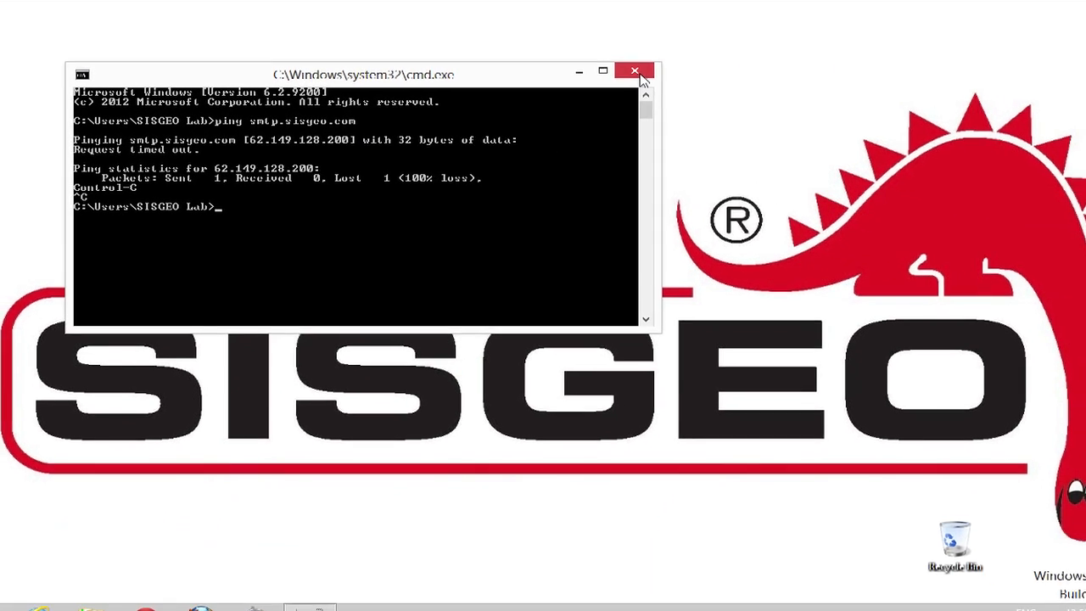
{"action": "left_click", "coordinate": [641, 76]}
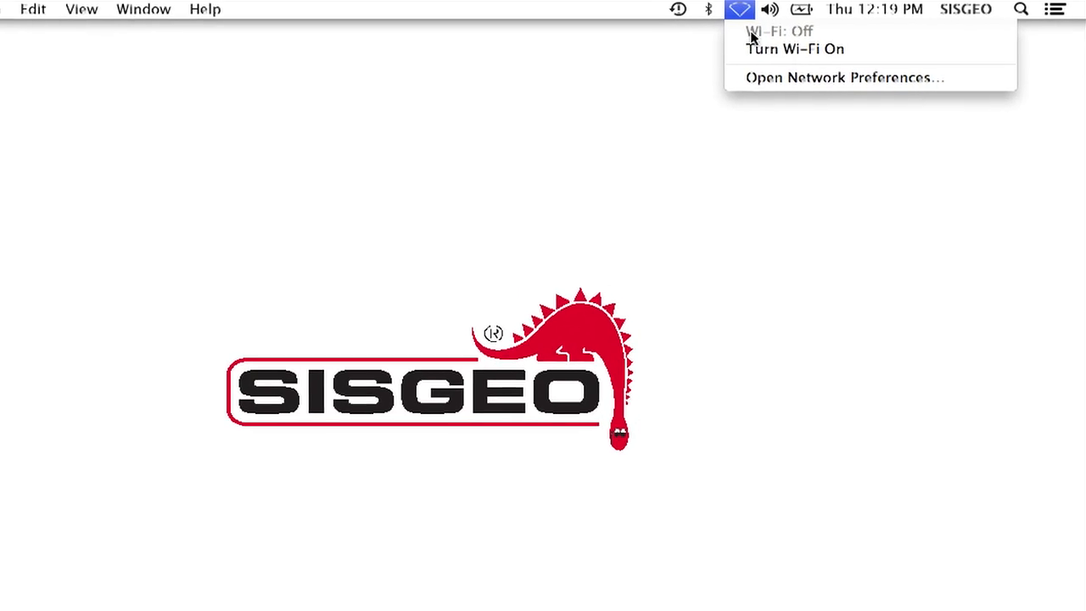
Turn Wi-Fi on and join the Sisgeo Free Hotspot network.
{"action": "left_click", "coordinate": [789, 49]}
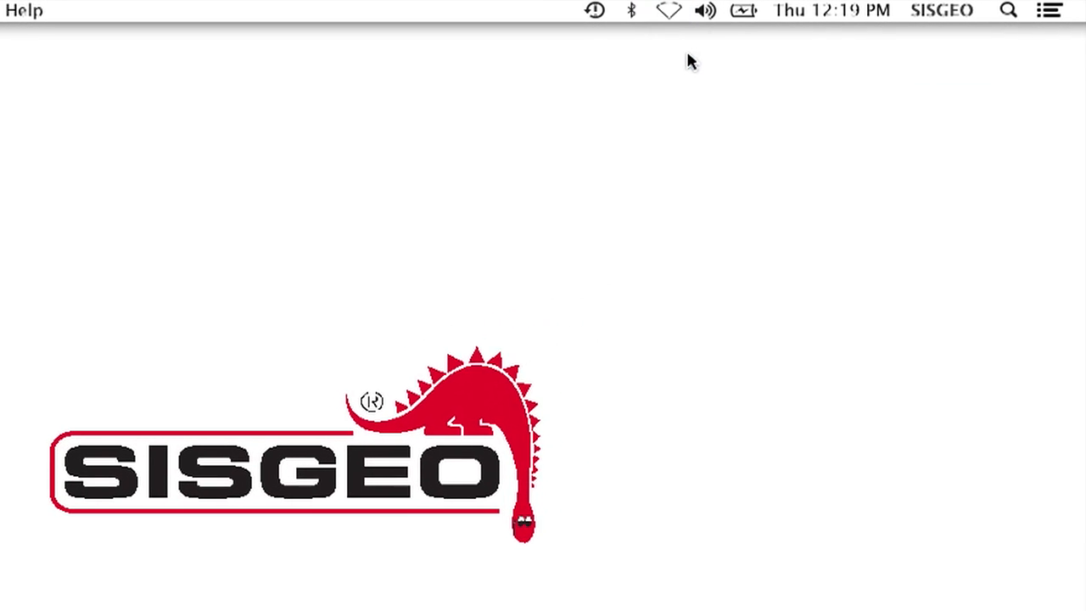
{"action": "left_click", "coordinate": [658, 10]}
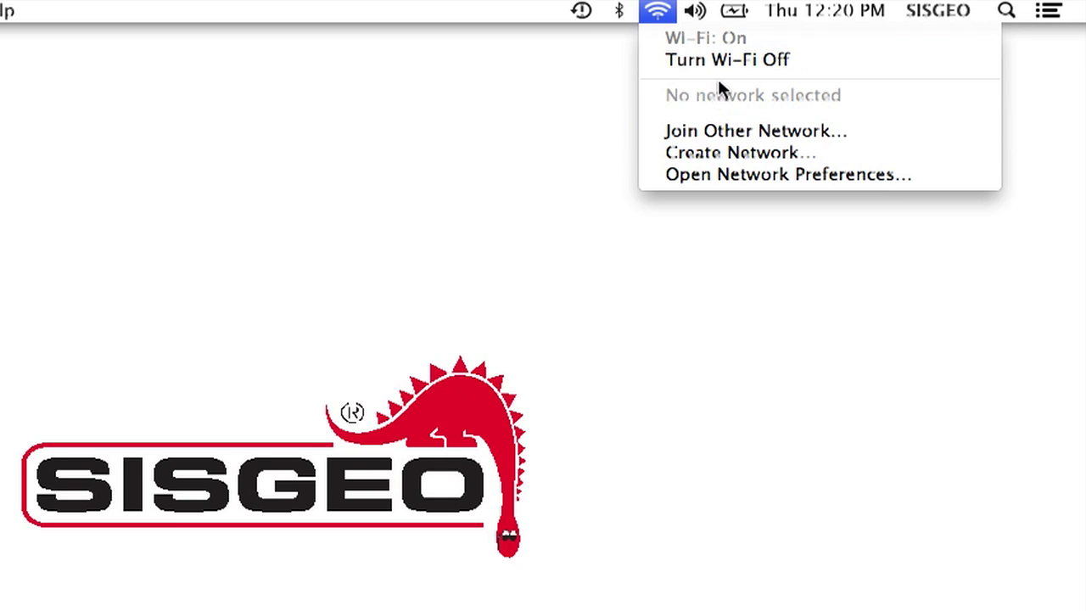
{"action": "left_click", "coordinate": [665, 12]}
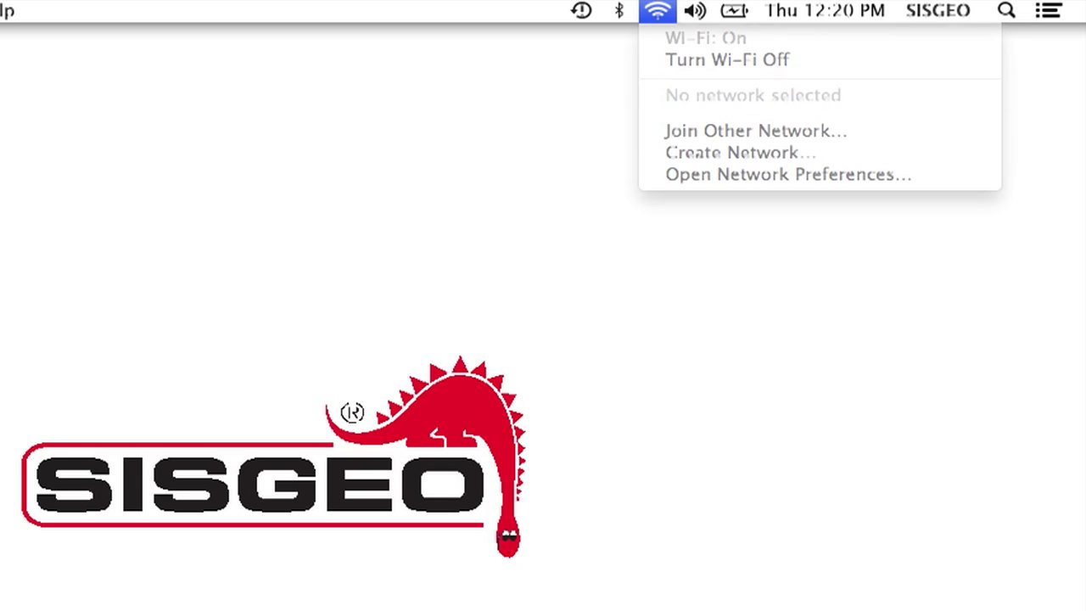
{"action": "left_click", "coordinate": [655, 12]}
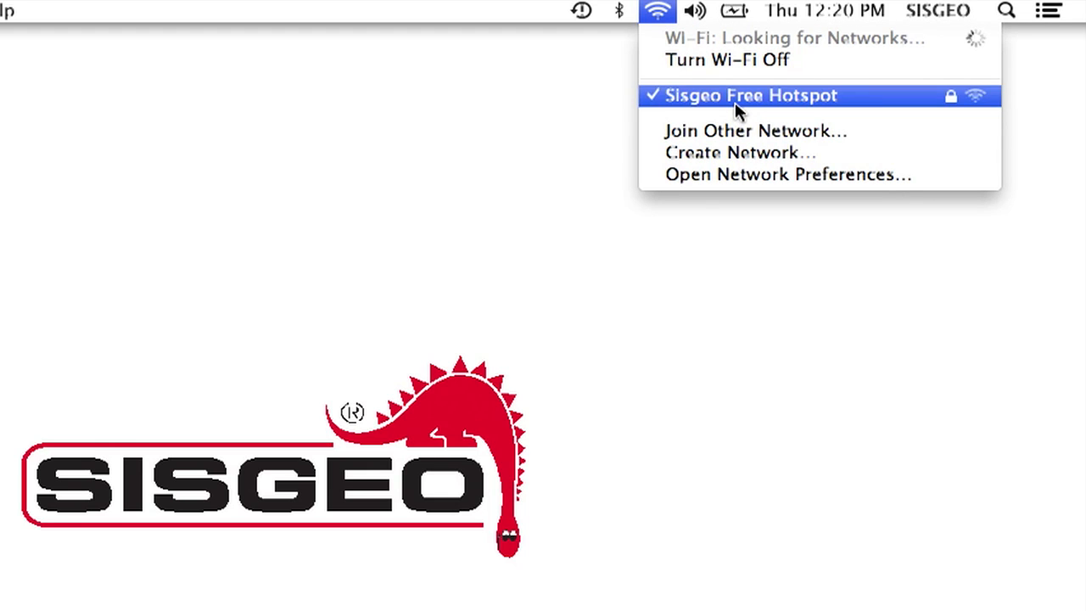
{"action": "left_click", "coordinate": [562, 149]}
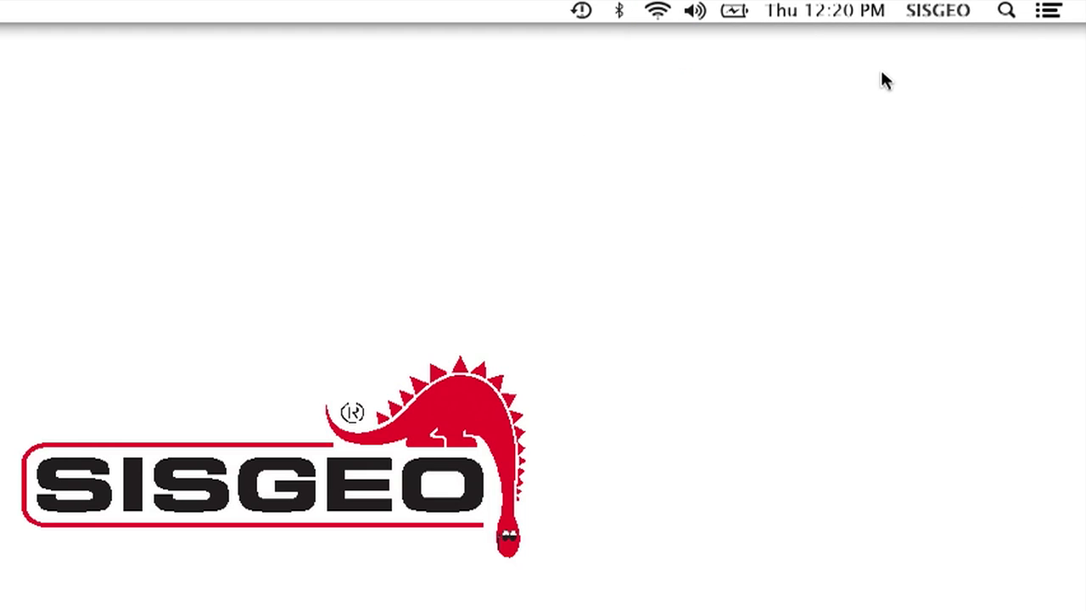
Launch Terminal through a Spotlight search.
{"action": "left_click", "coordinate": [1008, 12]}
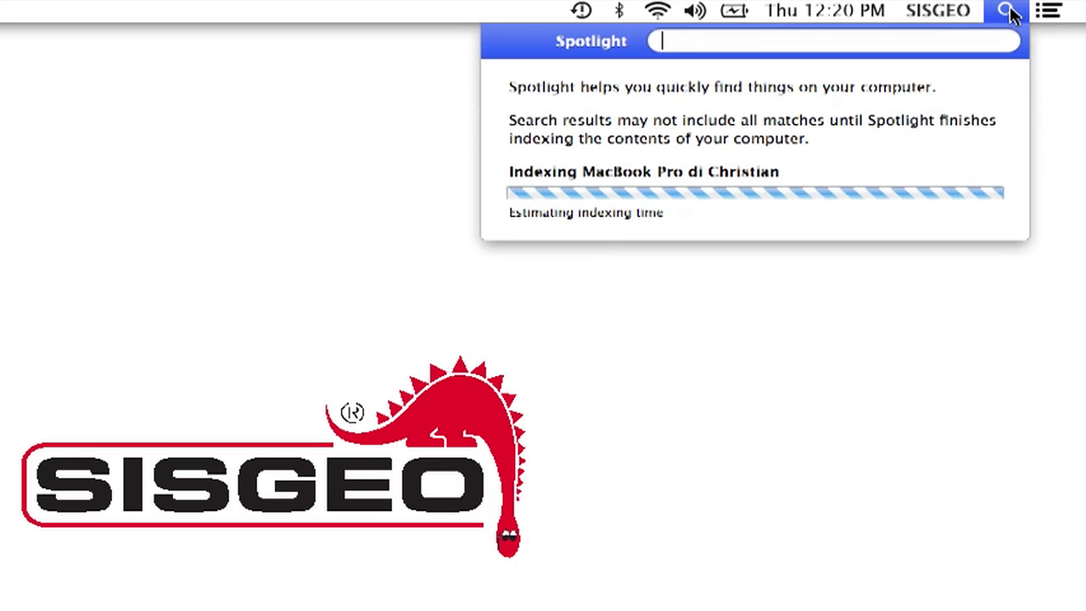
{"action": "type", "text": "Ter"}
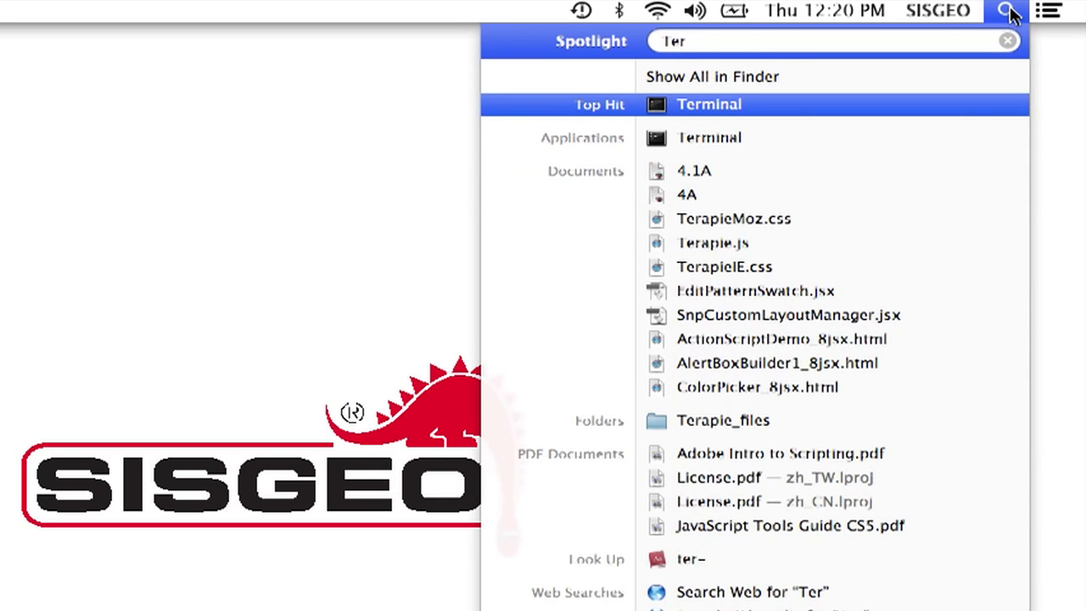
{"action": "type", "text": "mi"}
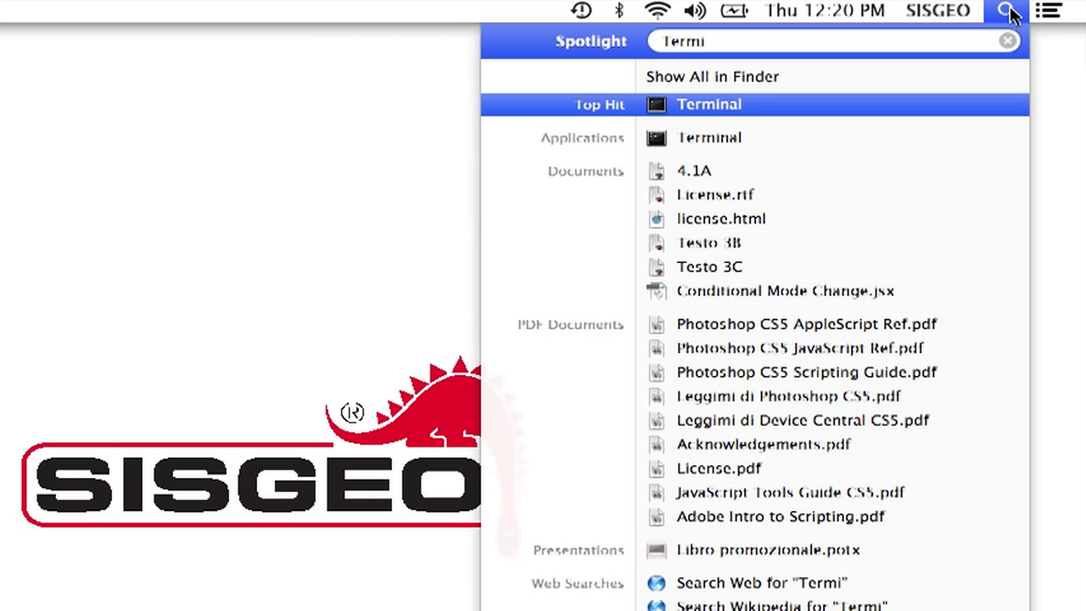
{"action": "key", "text": "Return"}
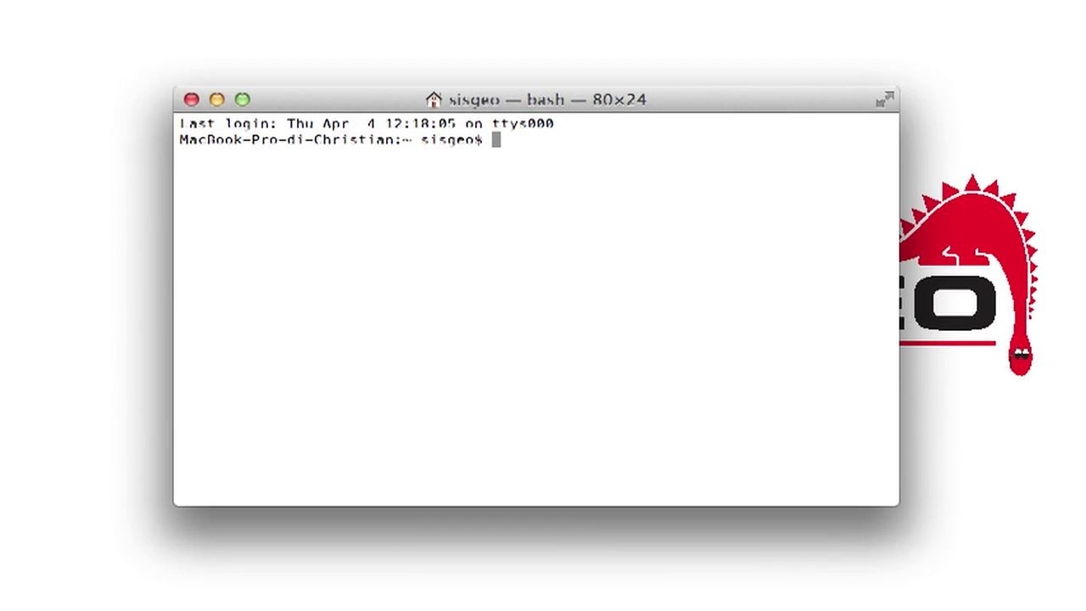
Ping smtp.sisgeo.com in Terminal, stop it at 100% loss, select the 62.149.128.202 address, then close Terminal.
{"action": "type", "text": "ping smtp.sisgeo"}
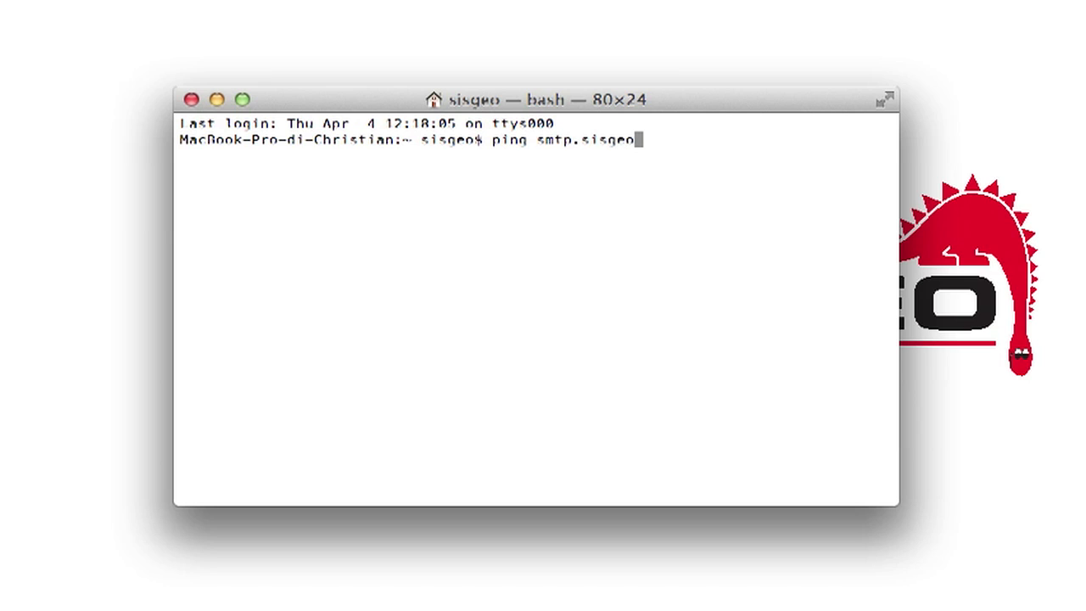
{"action": "type", "text": ".com"}
{"action": "key", "text": "Return"}
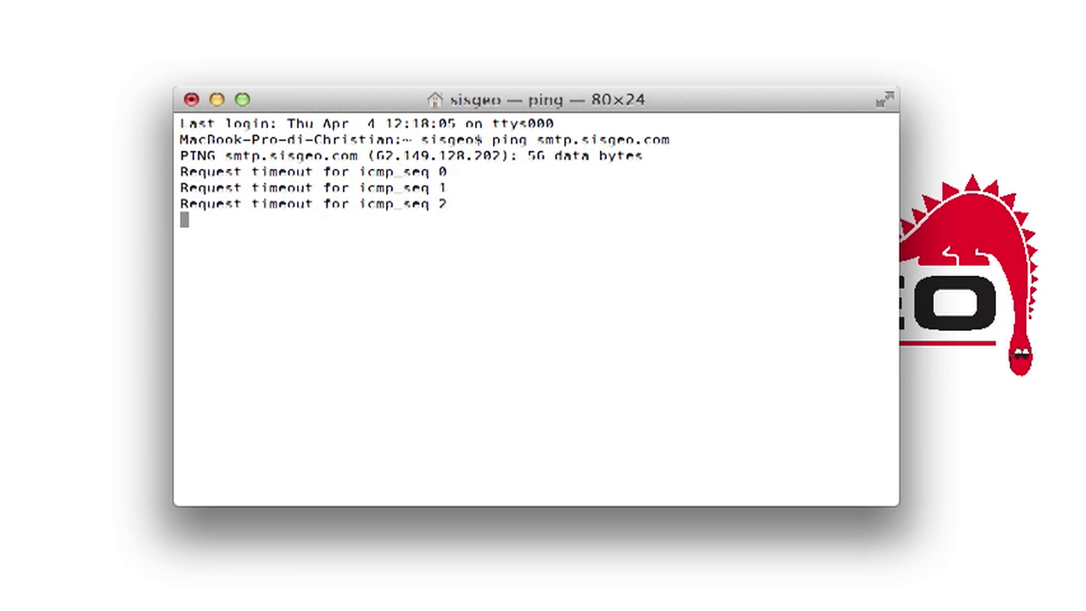
{"action": "key", "text": "ctrl+c"}
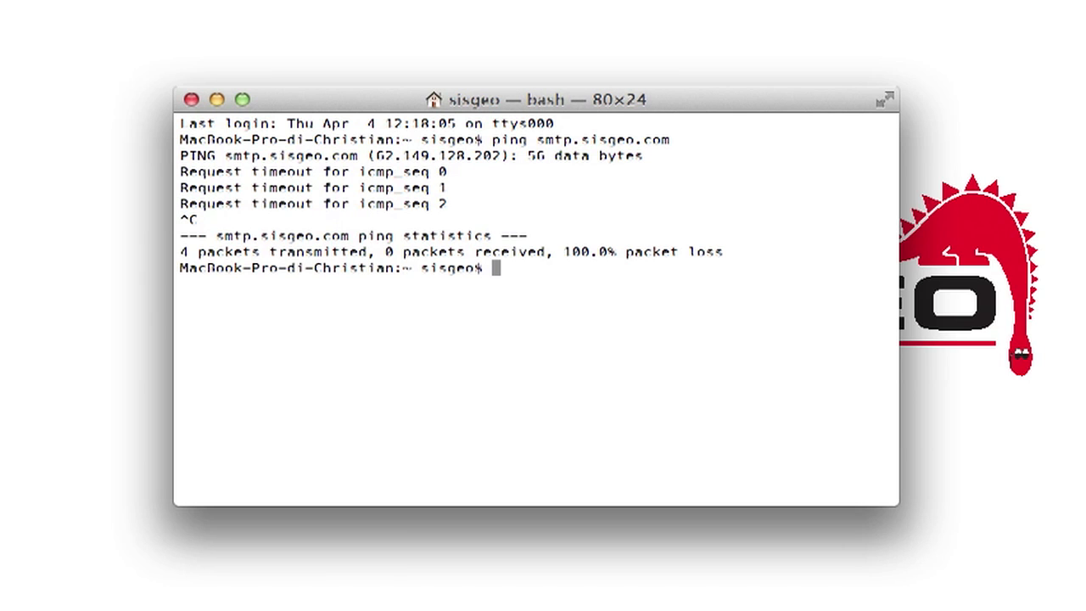
{"action": "left_click_drag", "start_coordinate": [501, 155], "coordinate": [375, 155]}
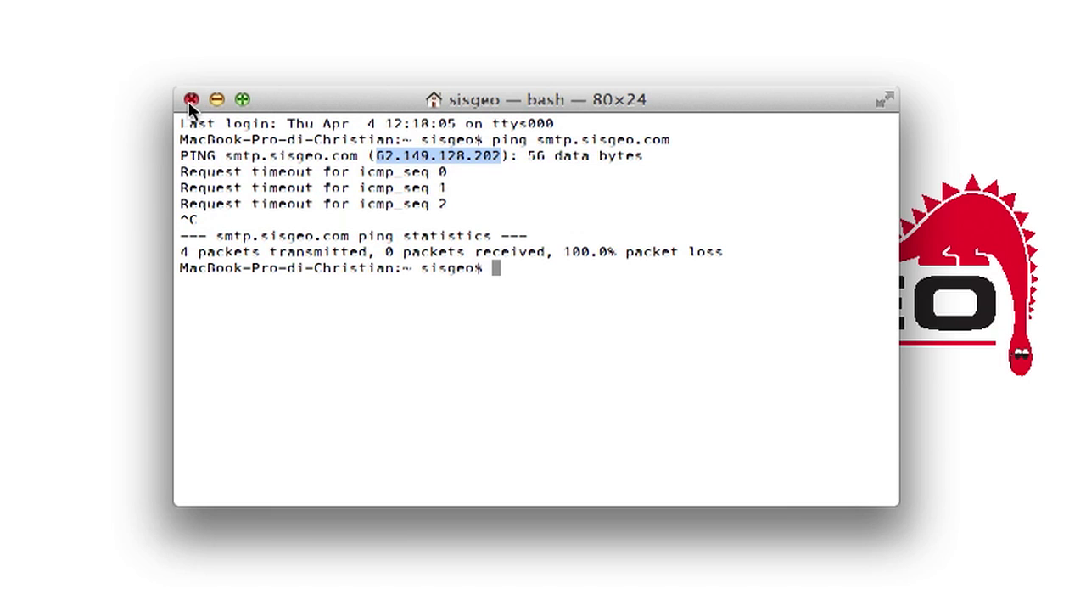
{"action": "left_click", "coordinate": [178, 125]}
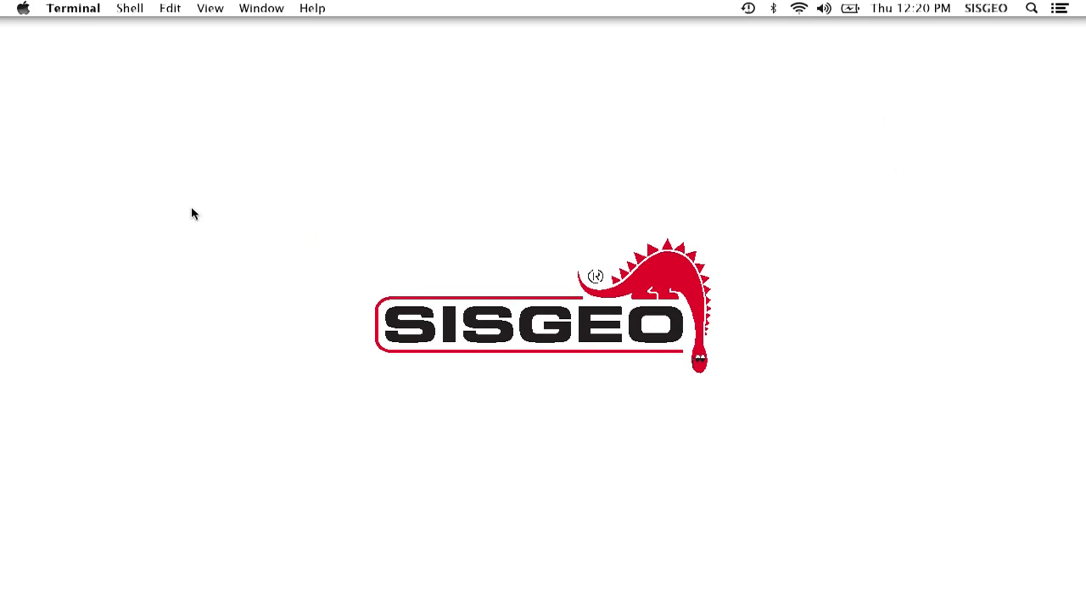